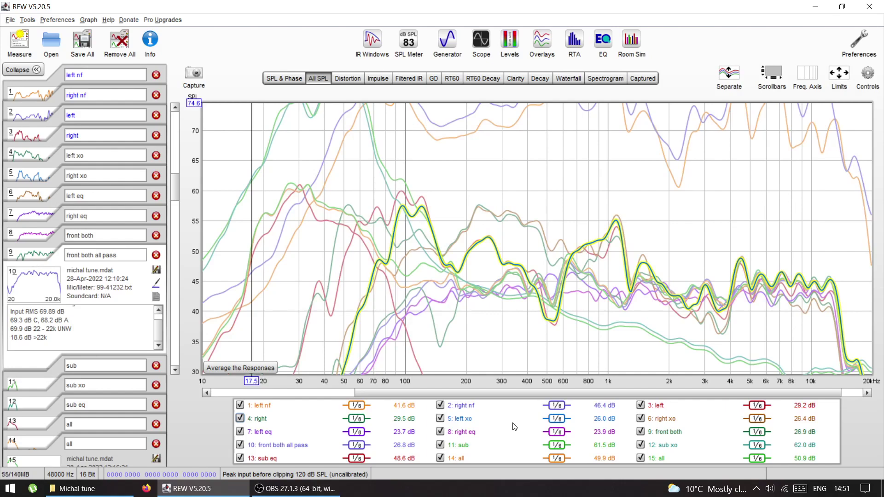
Clear all traces from the overlay graph and display only left nf and right nf, with their full curves in view
right_click(537, 409)
click(545, 428)
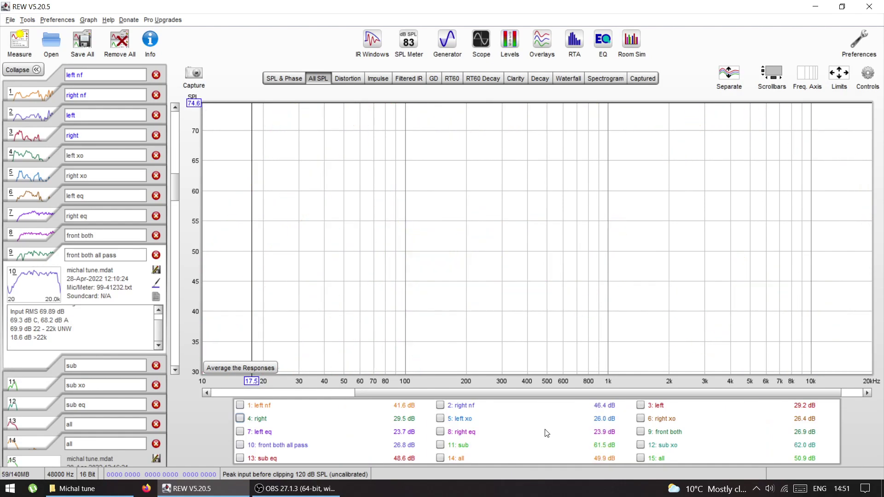
click(240, 405)
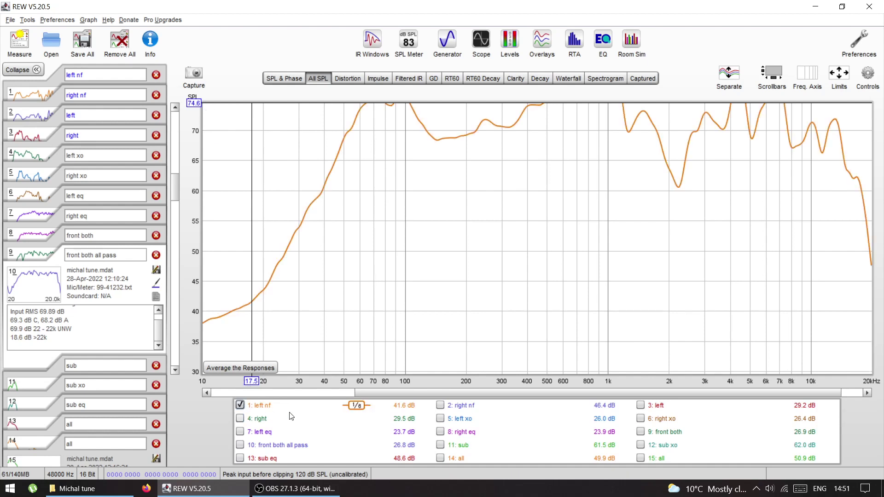
click(440, 405)
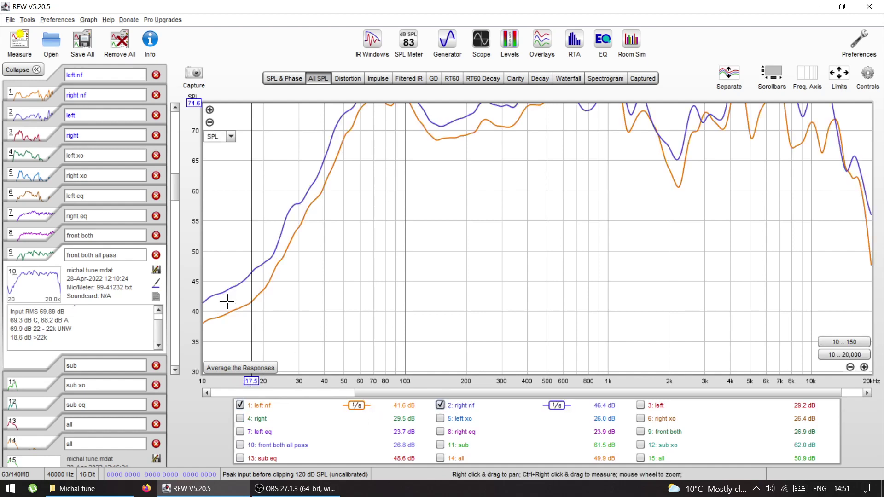
drag(173, 183, 176, 174)
scroll(177, 174, down, 1)
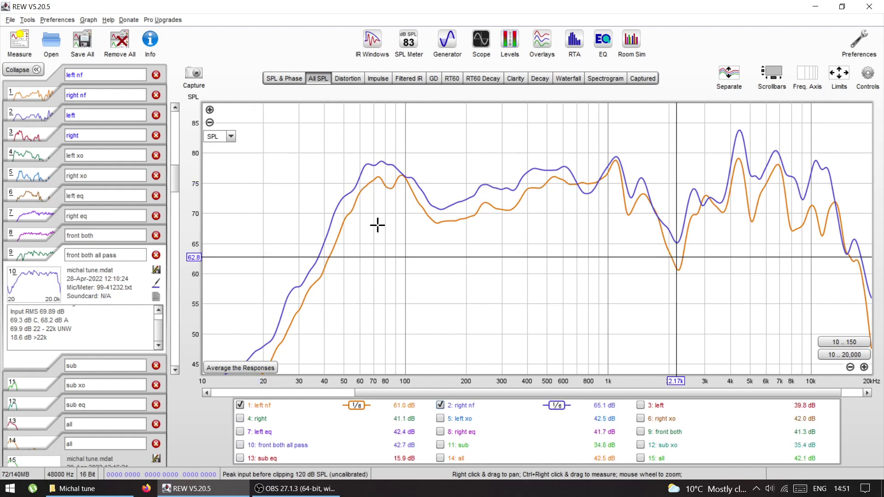
Compare the left nf and right nf levels at about 50–70 Hz, at 11–13 kHz and at the dip near 2.2 kHz
click(371, 203)
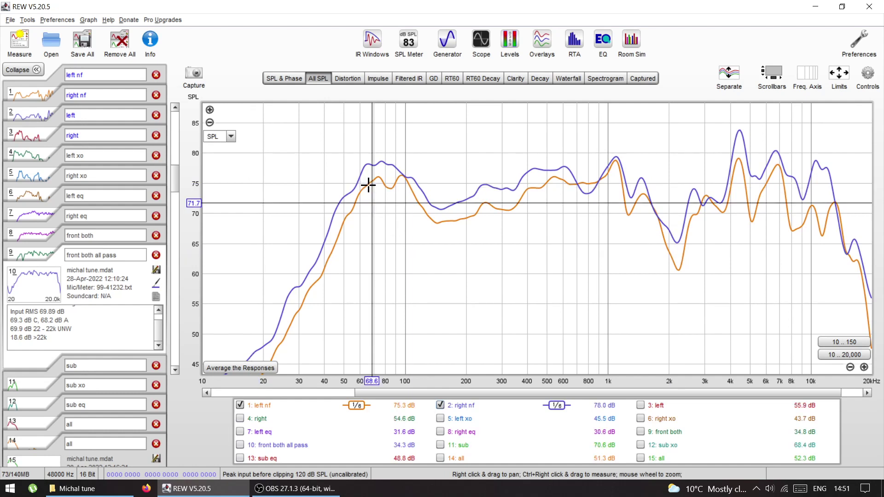
click(354, 196)
mouse_move(354, 196)
mouse_down()
mouse_move(337, 197)
mouse_move(346, 197)
mouse_up()
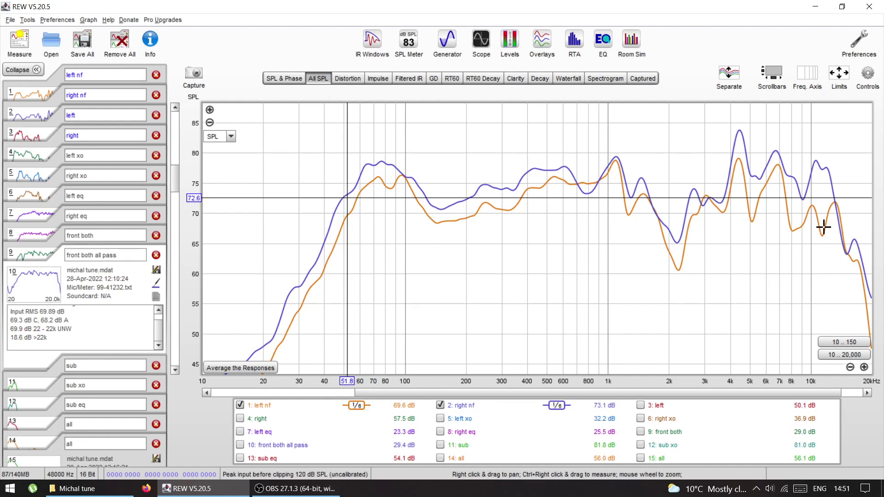
click(837, 208)
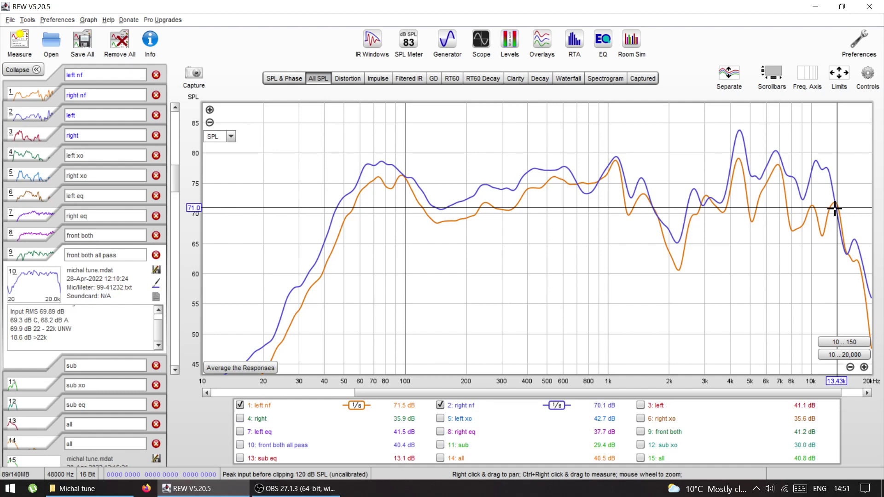
click(827, 172)
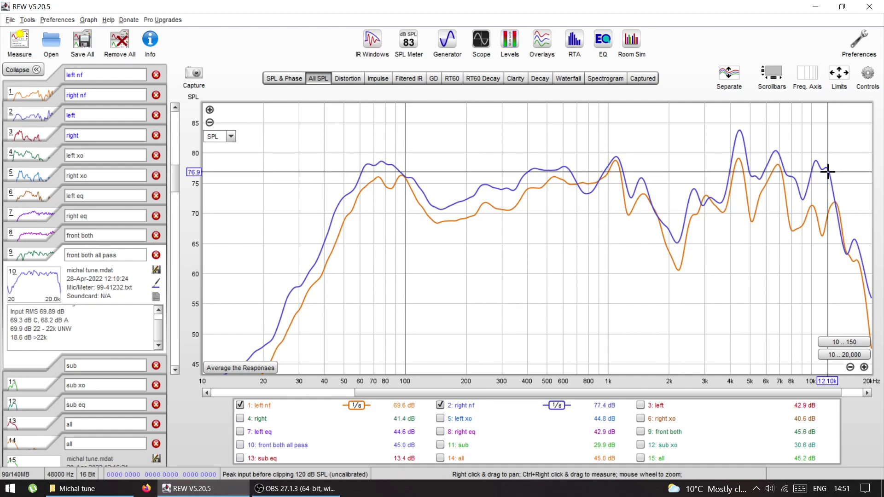
click(828, 201)
click(821, 205)
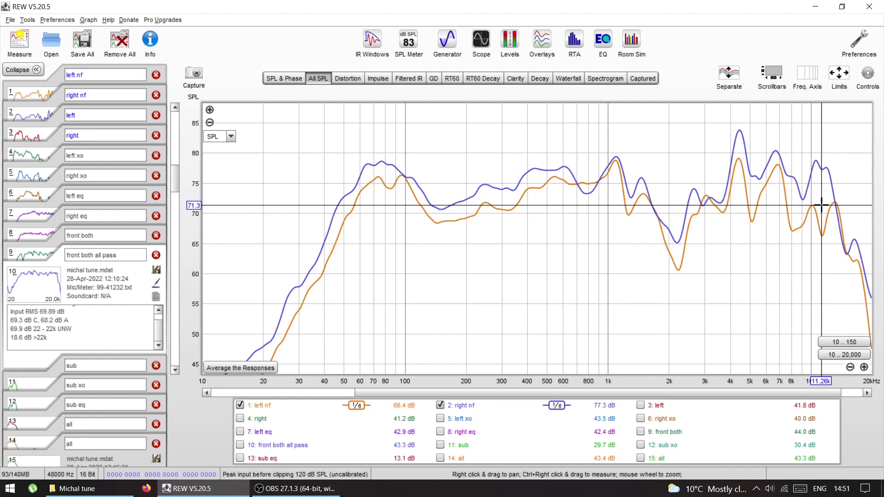
click(678, 285)
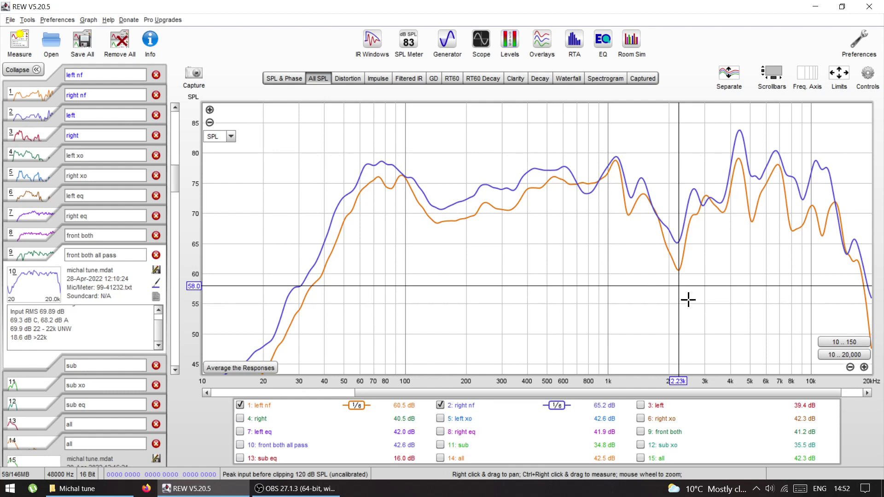
click(678, 234)
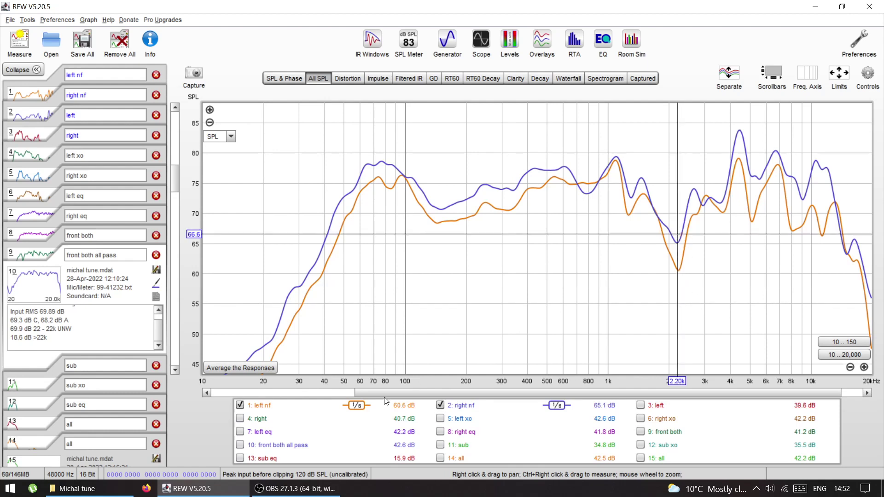
Replace the left nf and right nf traces with the left and right traces, keeping both curves in view
click(240, 406)
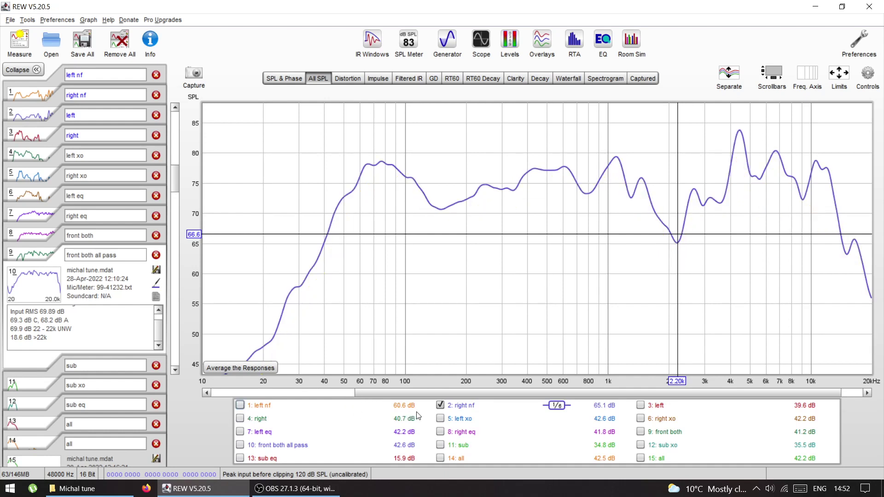
click(440, 405)
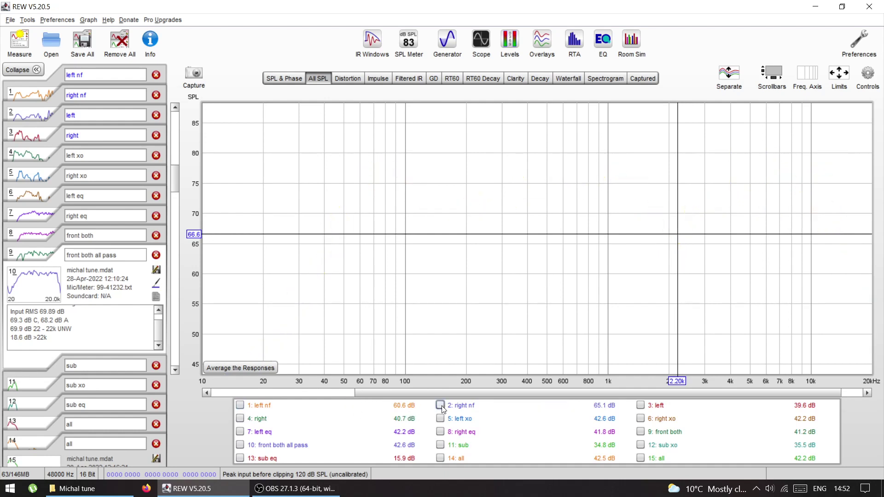
click(640, 405)
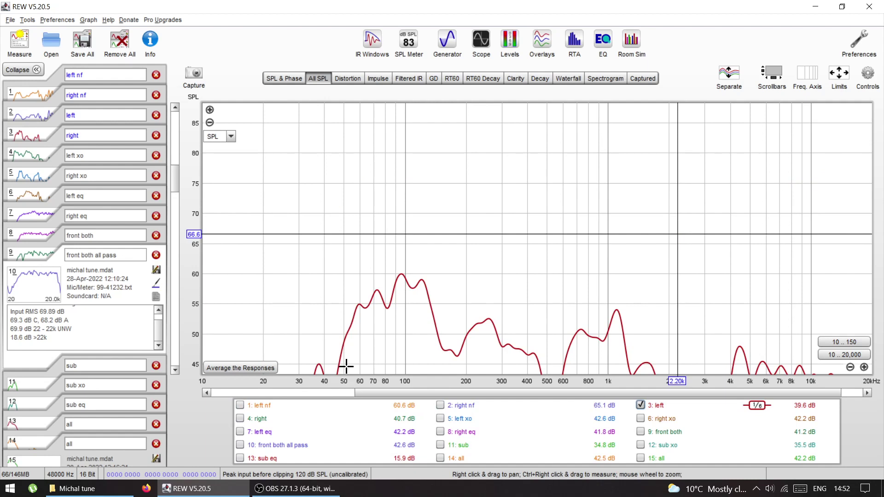
drag(176, 181, 178, 192)
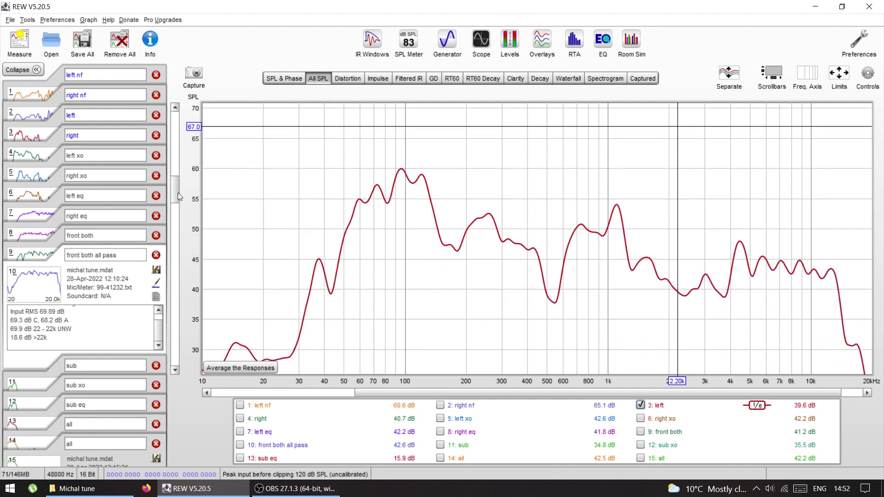
click(239, 418)
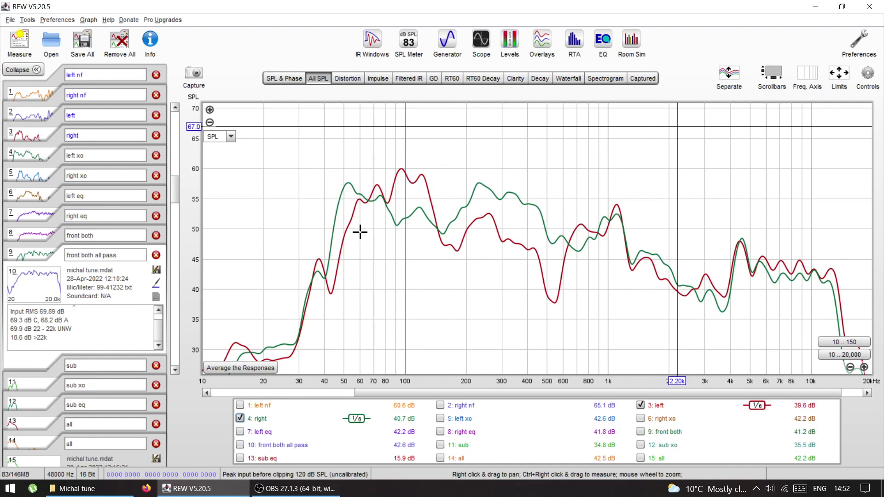
Compare the left and right levels across the bass, midrange and treble, including about 93 Hz, 5.6 kHz and 8.9 kHz
click(398, 202)
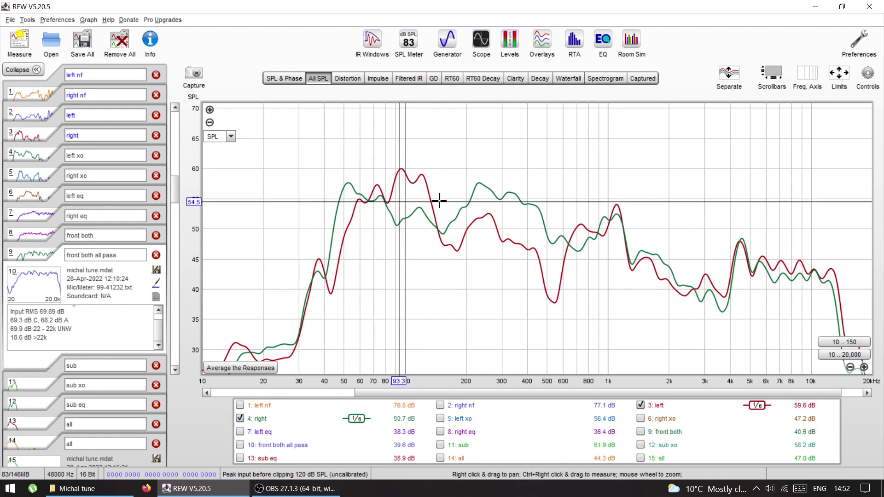
click(510, 206)
click(759, 276)
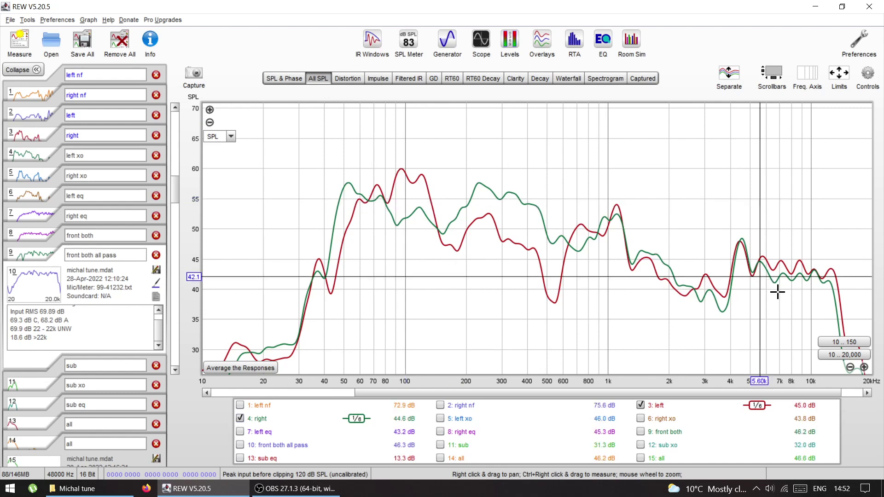
click(800, 277)
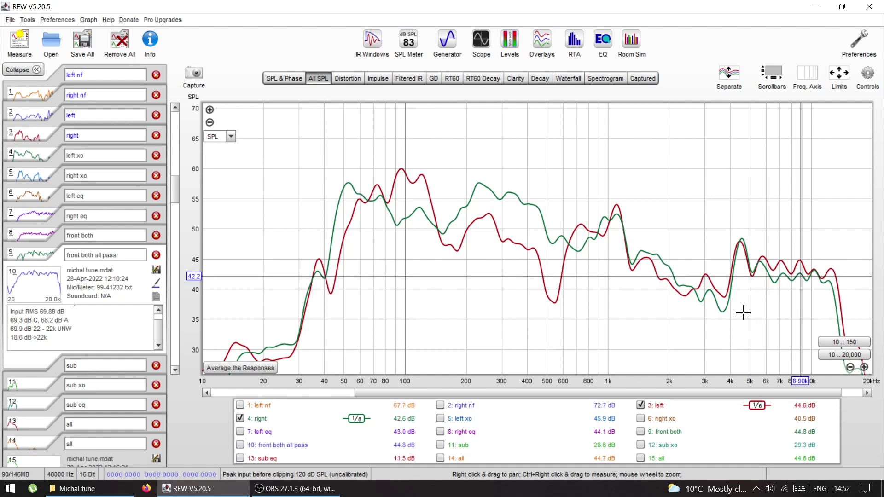
click(762, 263)
click(388, 229)
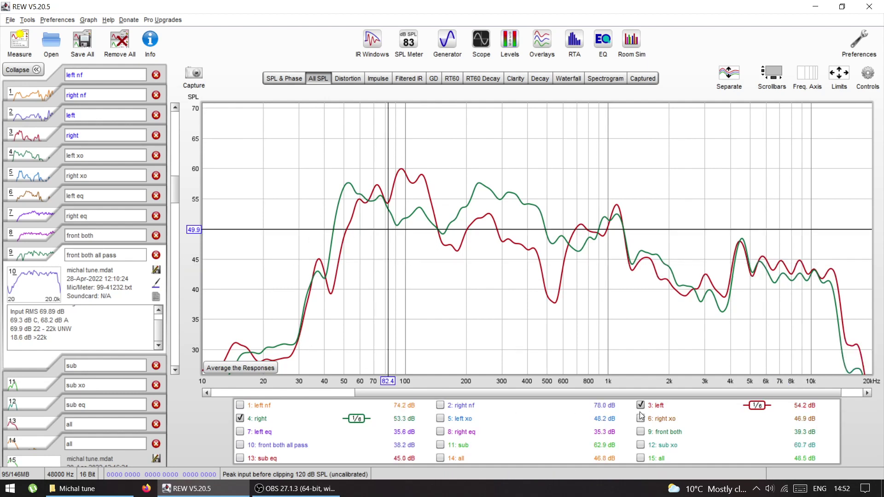
Replace the left and right traces with left xo and left eq
click(640, 406)
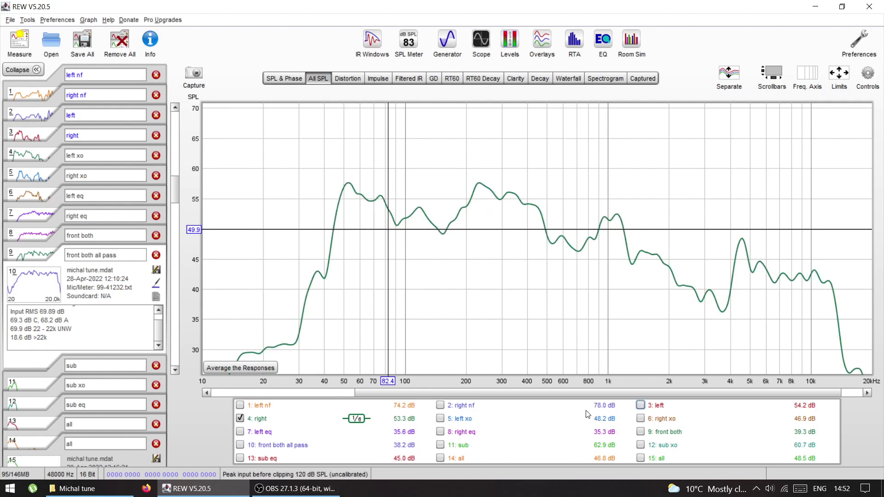
click(440, 419)
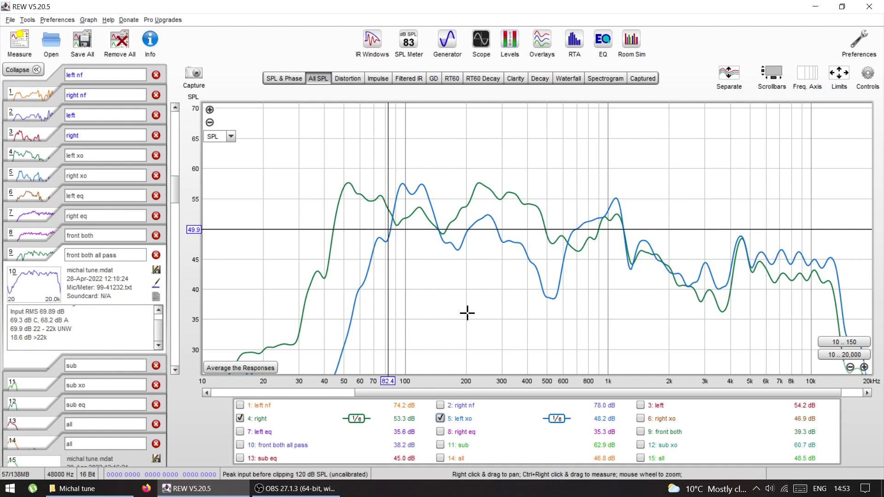
click(240, 418)
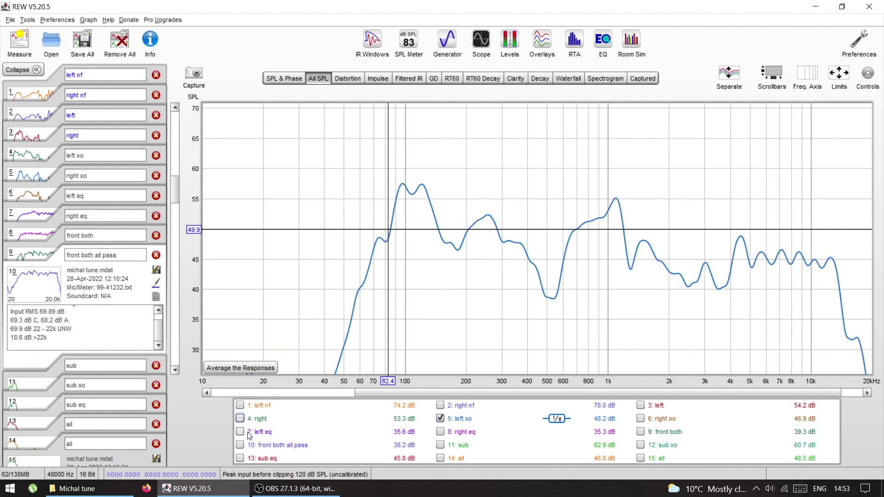
click(239, 432)
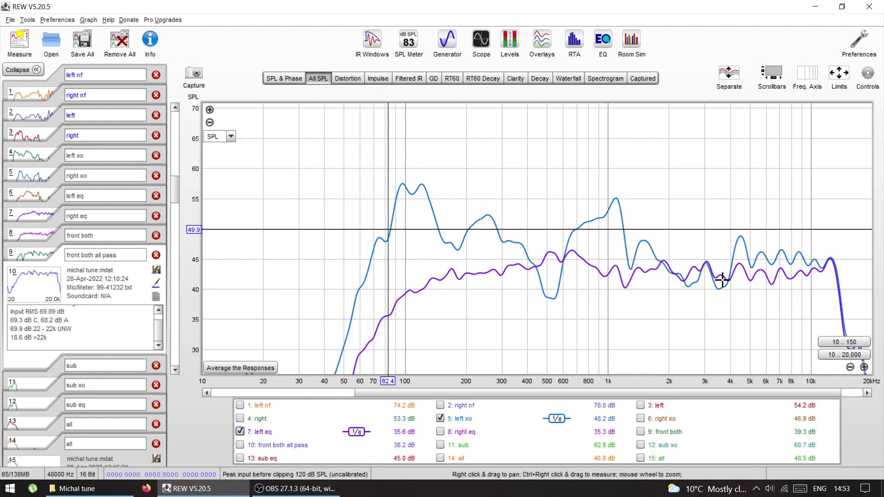
Compare the left xo and left eq levels between about 2.4 kHz and 3.5 kHz
click(684, 302)
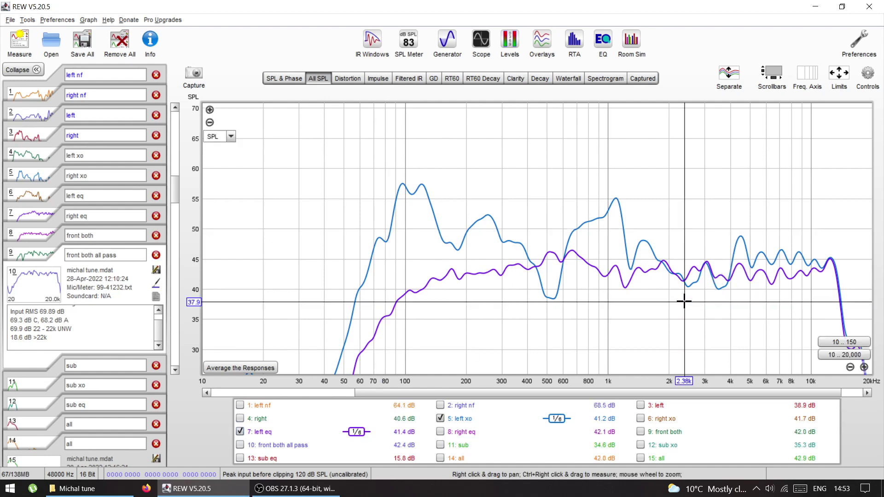
click(691, 303)
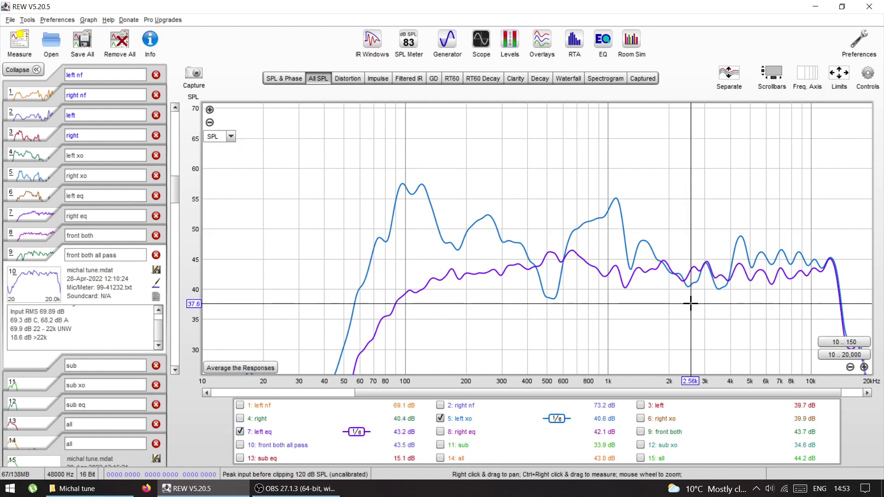
click(719, 309)
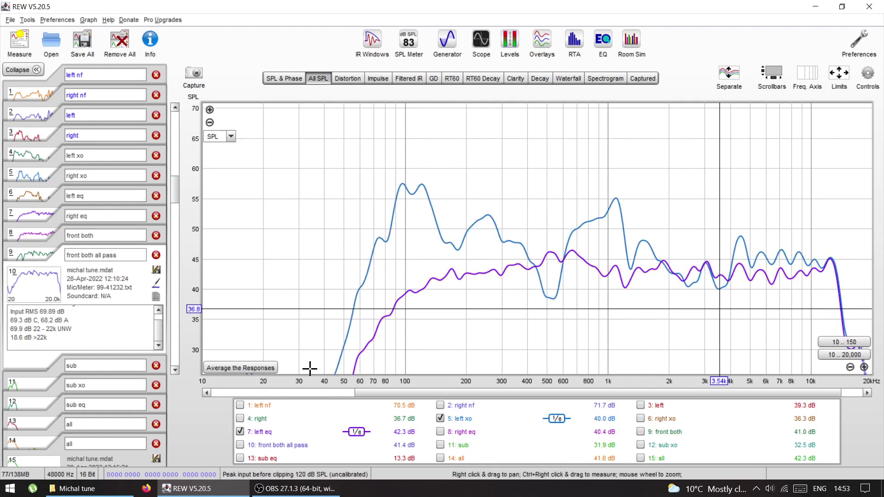
Hide the left xo trace and briefly overlay the left trace on left eq for comparison
click(441, 419)
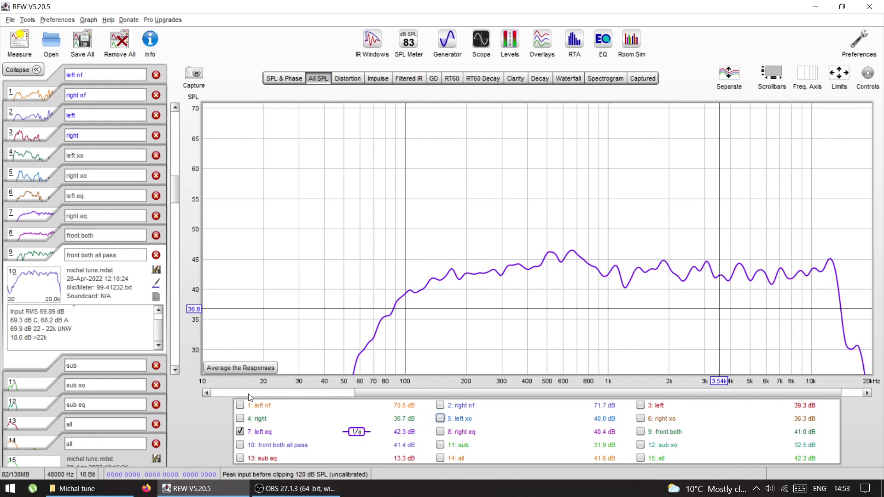
click(641, 406)
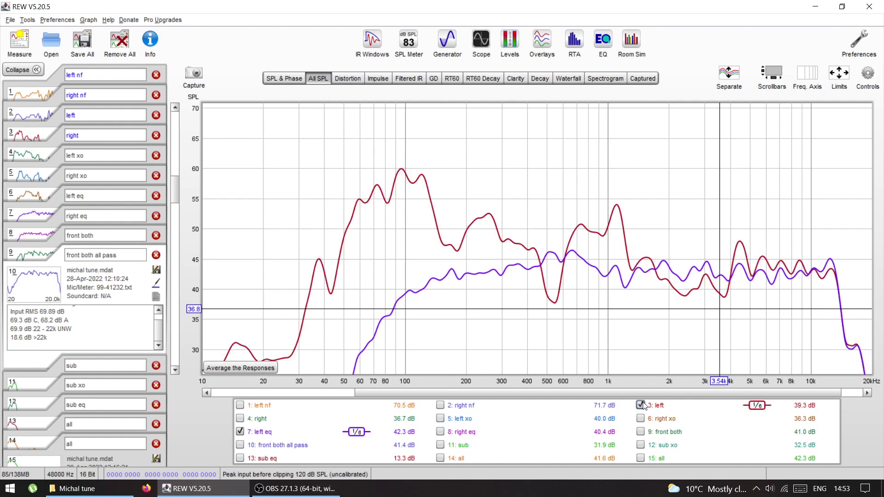
click(641, 406)
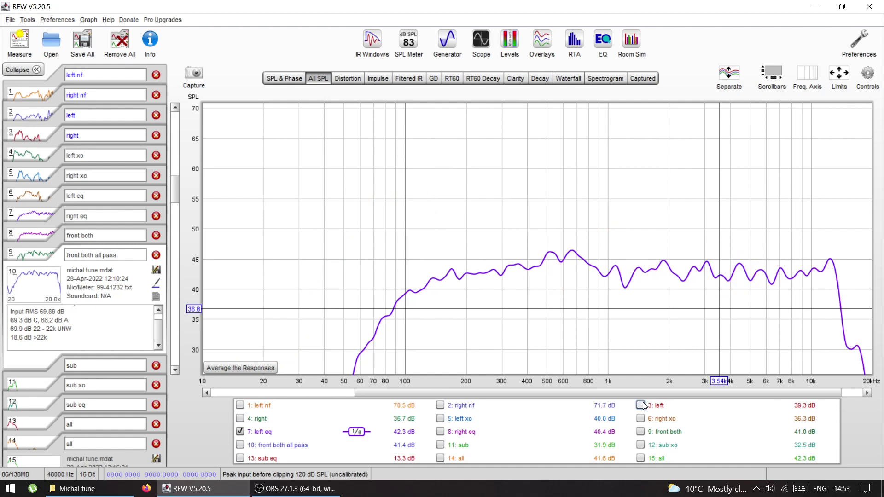
Compare the right trace with right xo, and leave only left eq and right eq displayed
click(239, 418)
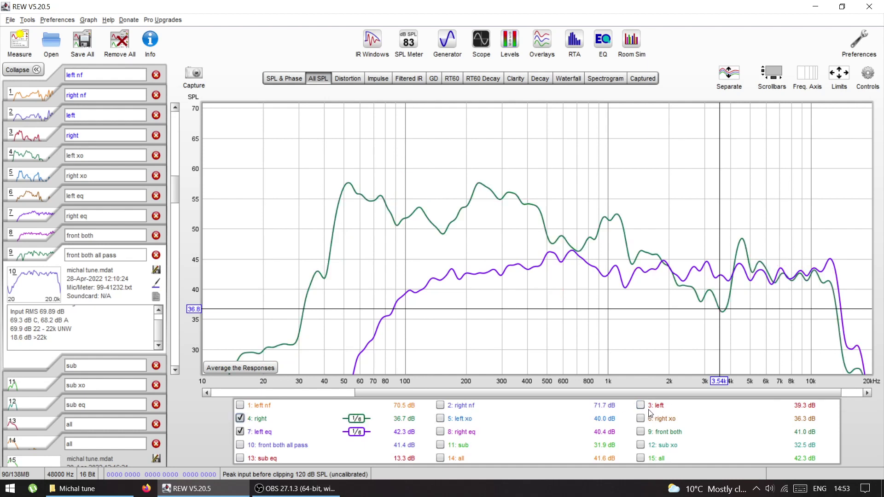
click(639, 419)
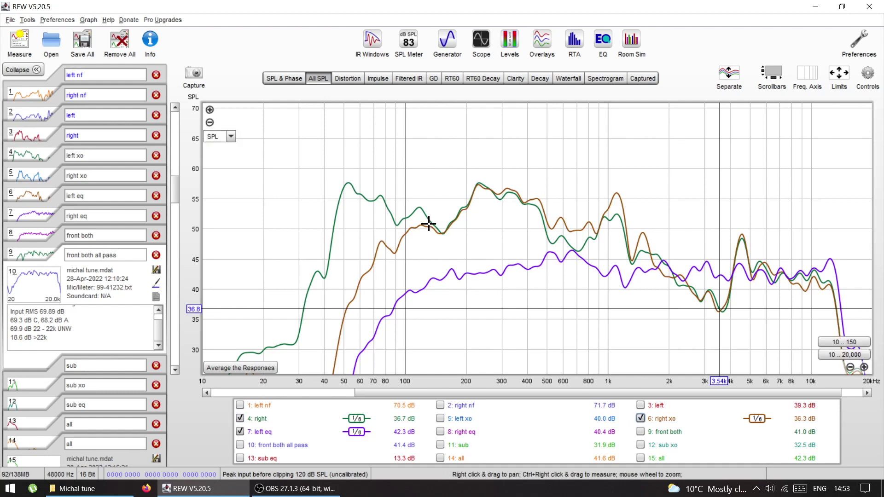
click(240, 418)
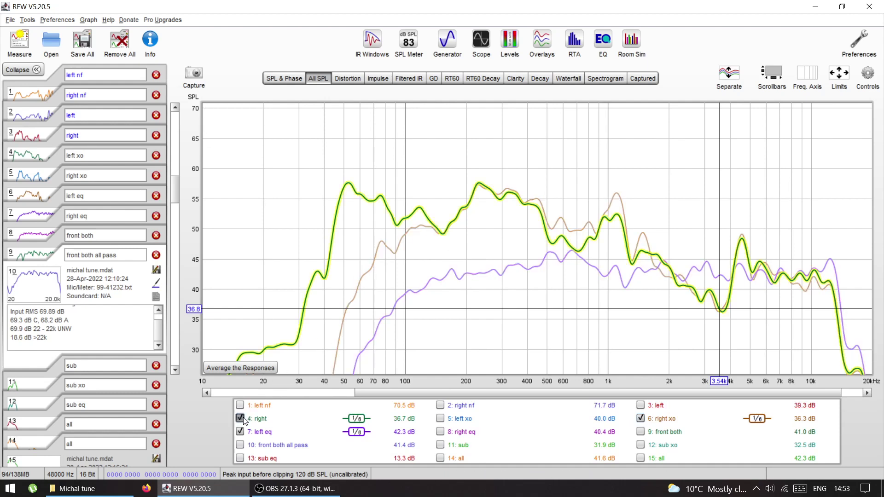
click(439, 433)
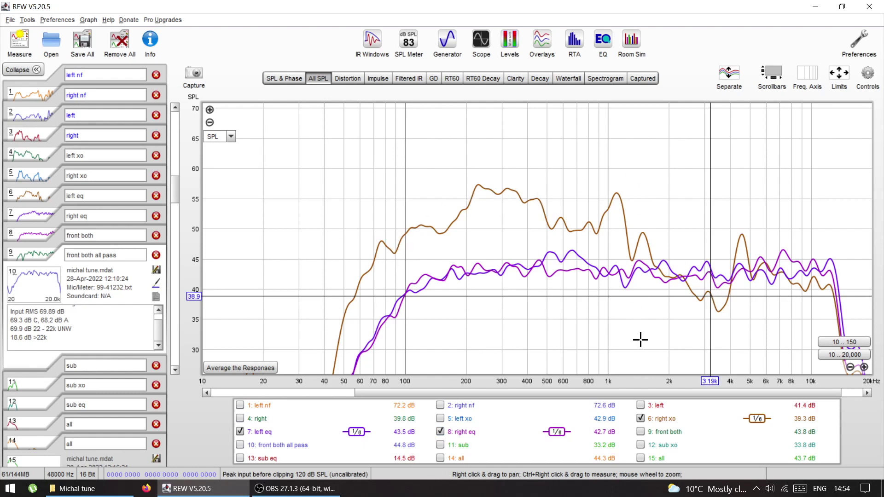
click(640, 418)
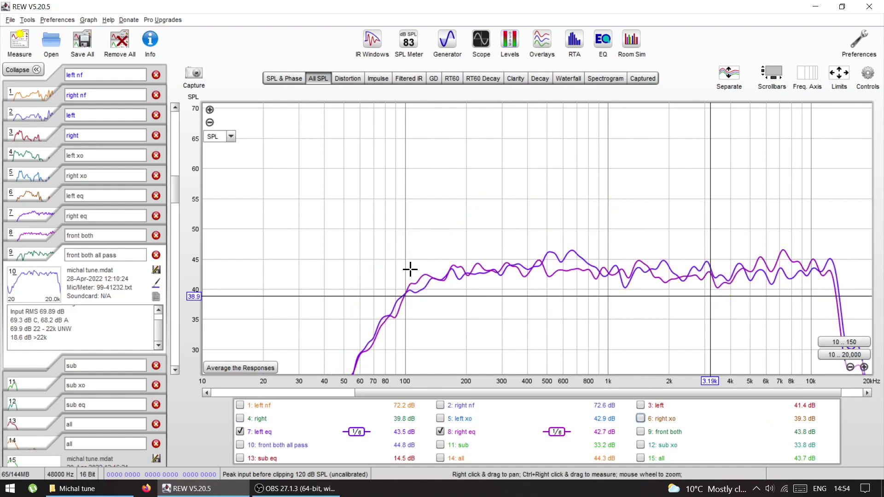
Compare the left eq and right eq levels between about 174 and 199 Hz and near 12.3 kHz
click(452, 271)
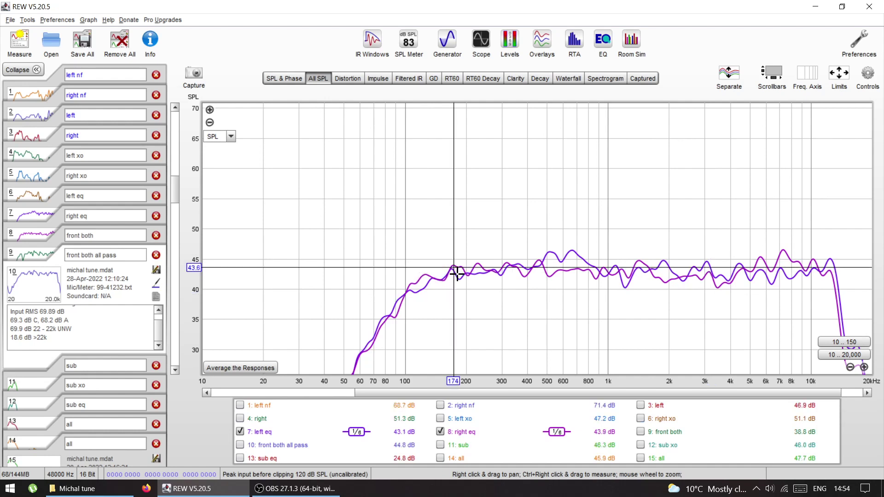
click(463, 270)
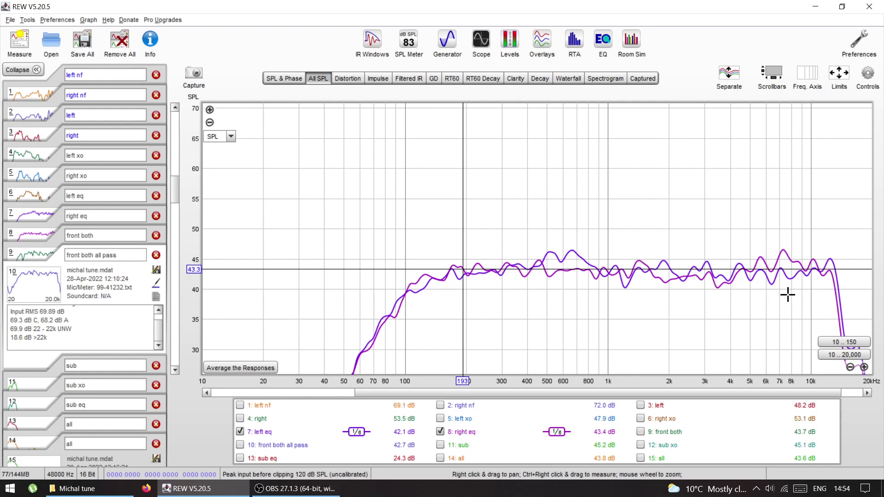
click(829, 271)
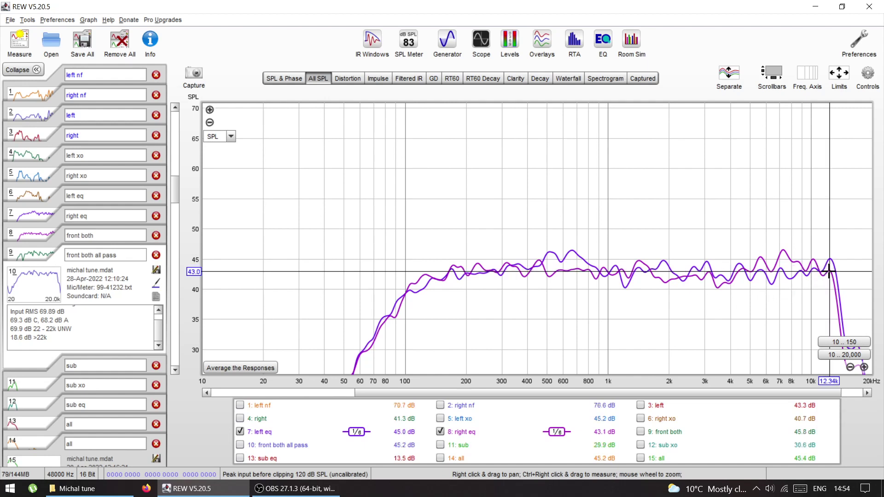
click(465, 271)
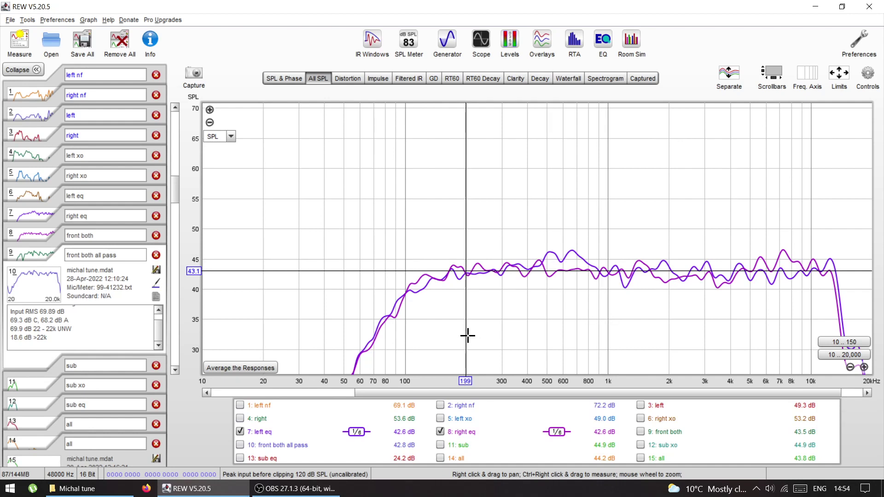
Display the front both trace and hide right eq and left eq, leaving front both alone on the graph
click(643, 433)
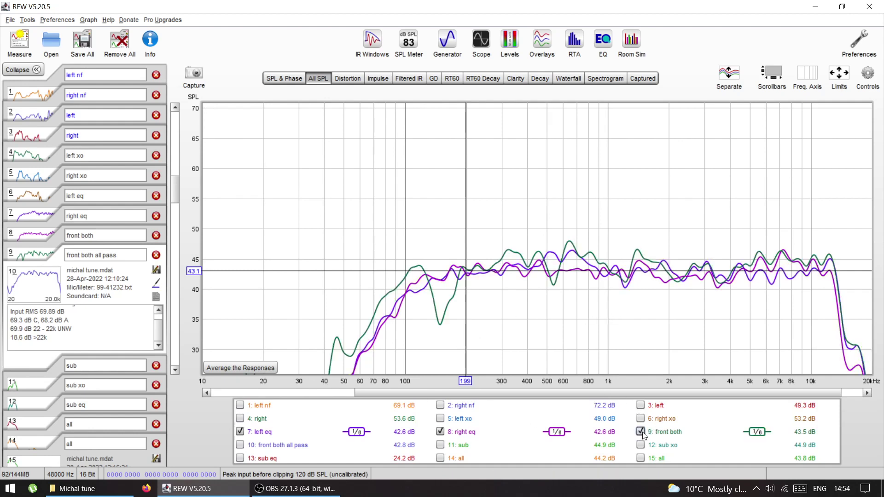
click(440, 432)
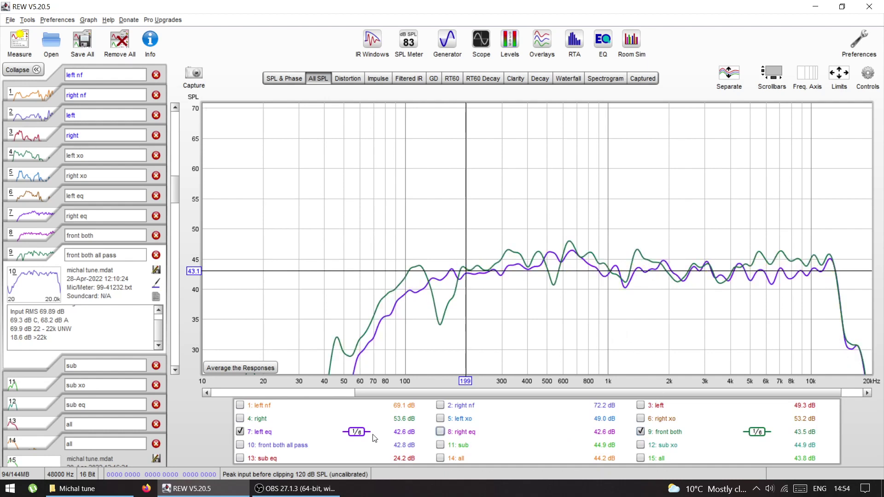
click(240, 432)
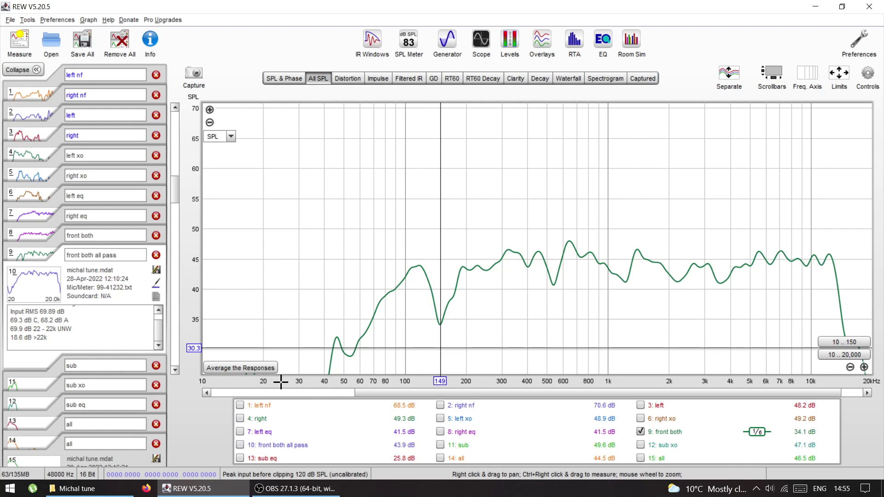
Briefly overlay the right trace on front both to compare their dips around 150 Hz
click(239, 419)
click(240, 419)
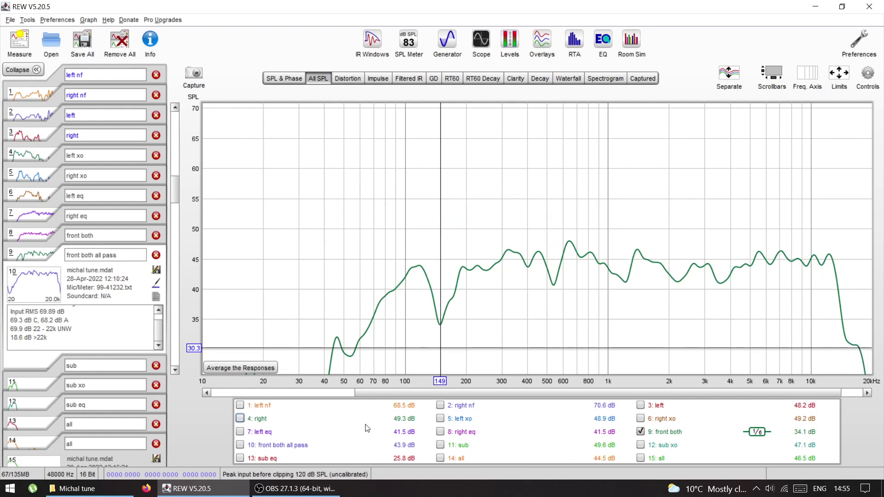
click(240, 419)
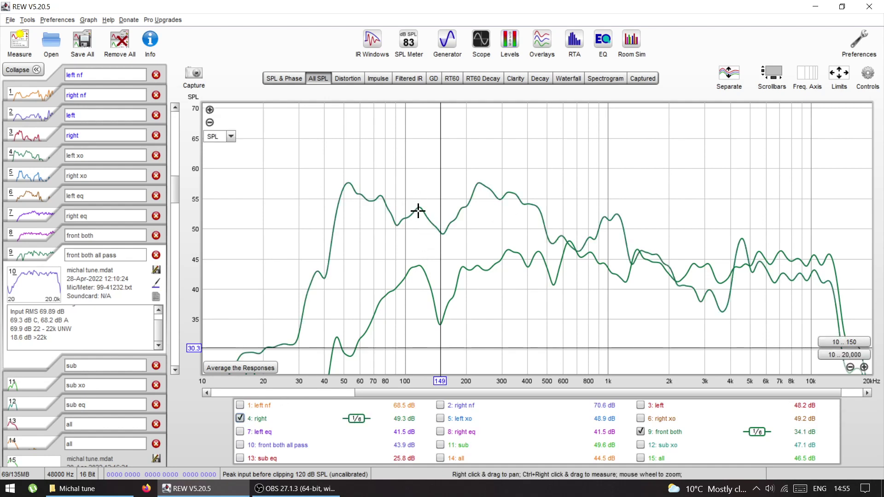
click(443, 232)
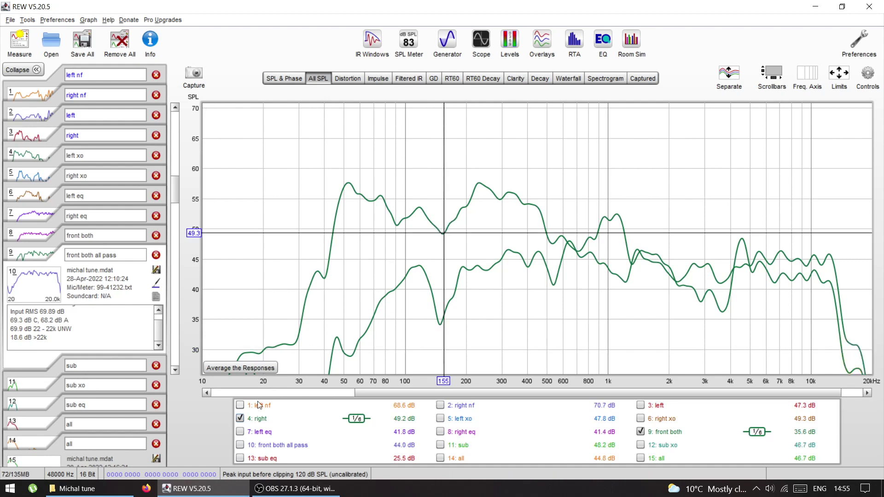
click(239, 419)
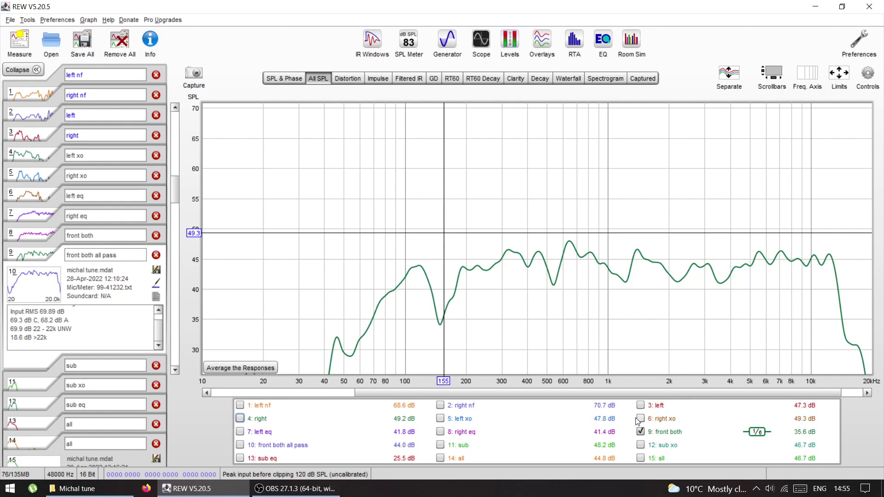
Temporarily overlay right eq and left eq on front both, and mark the front both dip at about 148 Hz
click(440, 431)
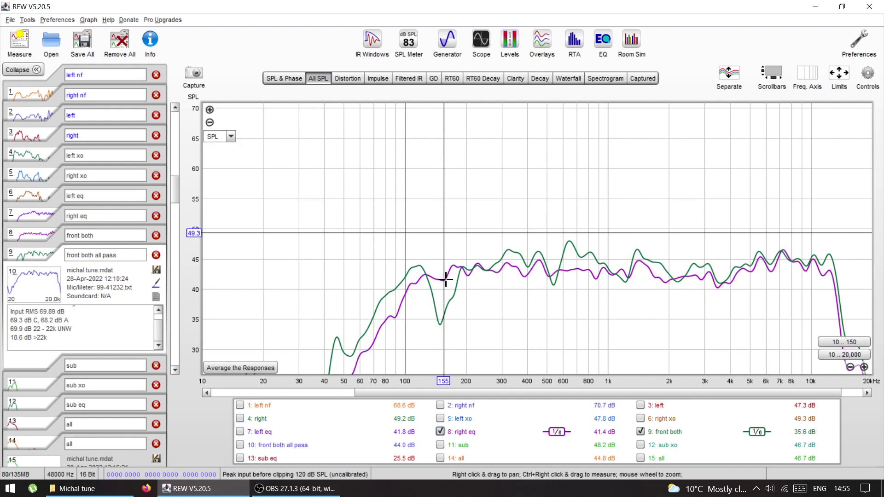
click(239, 432)
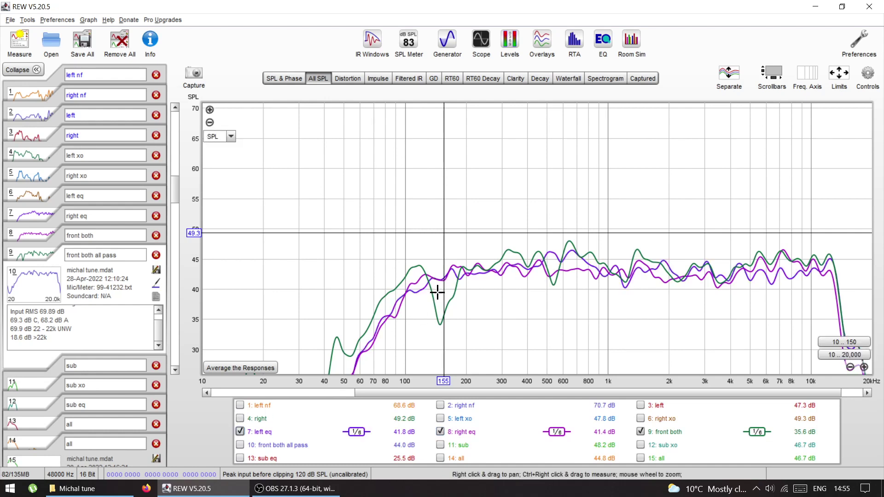
click(240, 431)
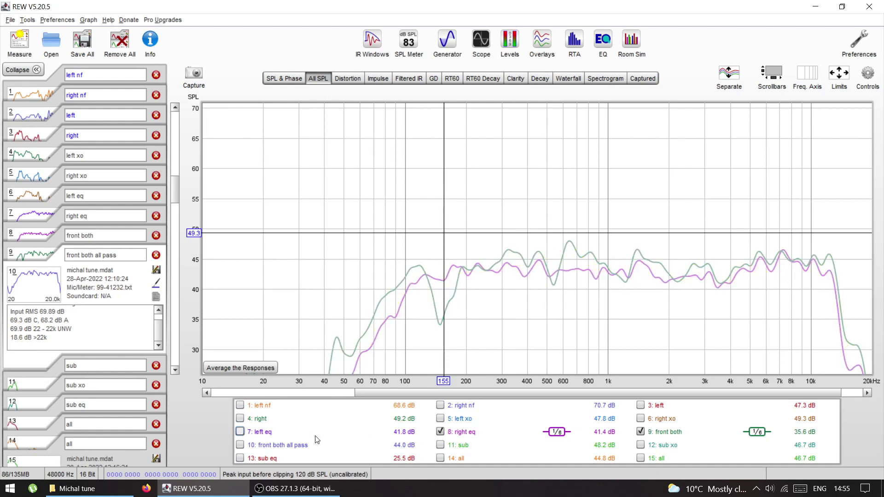
click(440, 432)
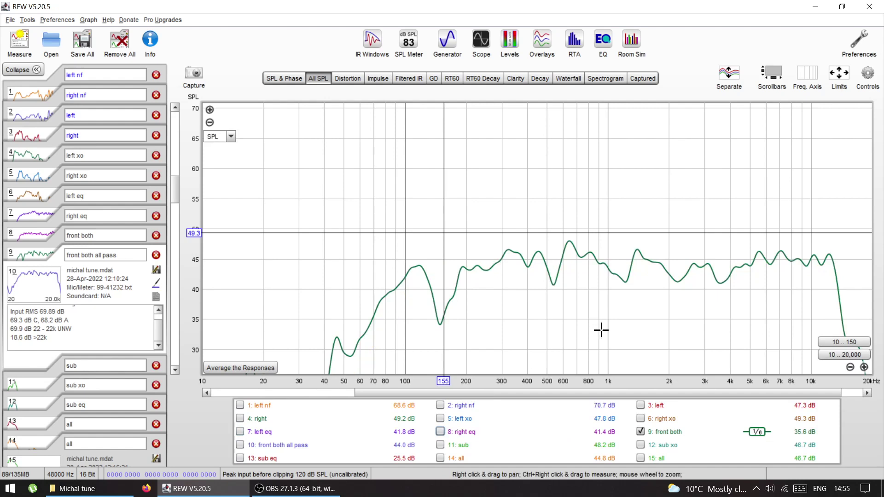
click(439, 335)
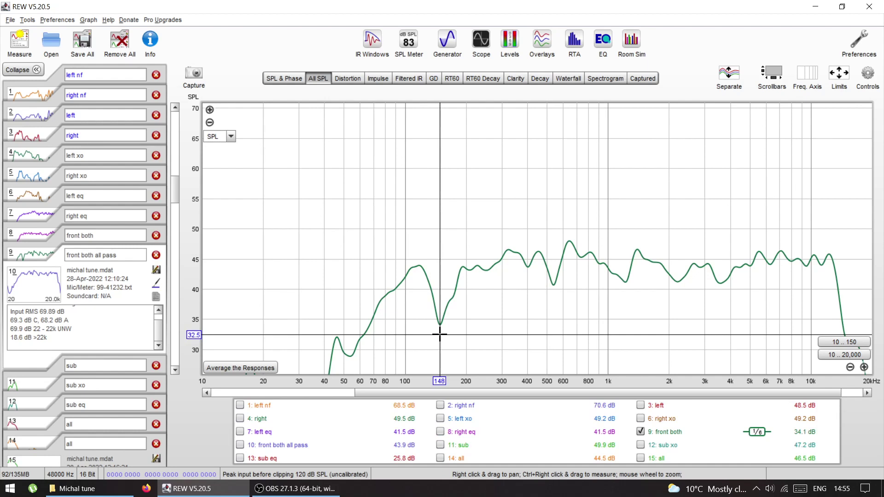
Compare front both with front both all pass, keep only the all pass trace, and inspect its levels around 711 and 516 Hz
click(240, 444)
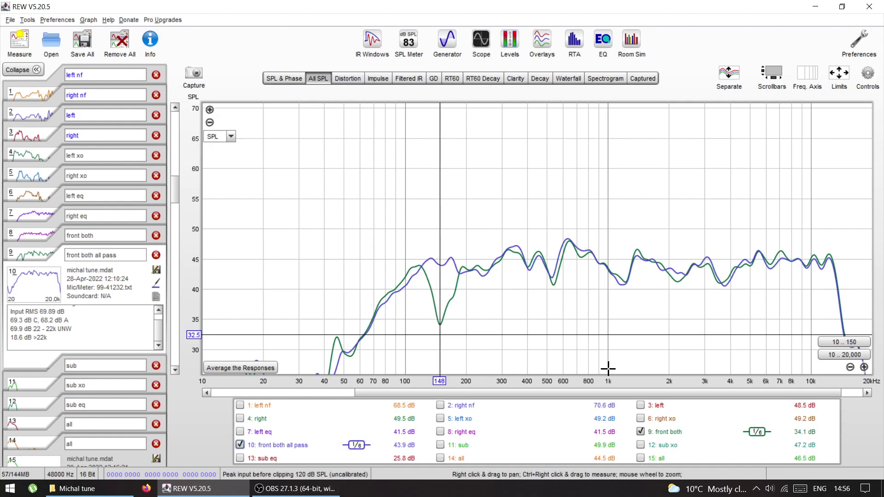
click(639, 431)
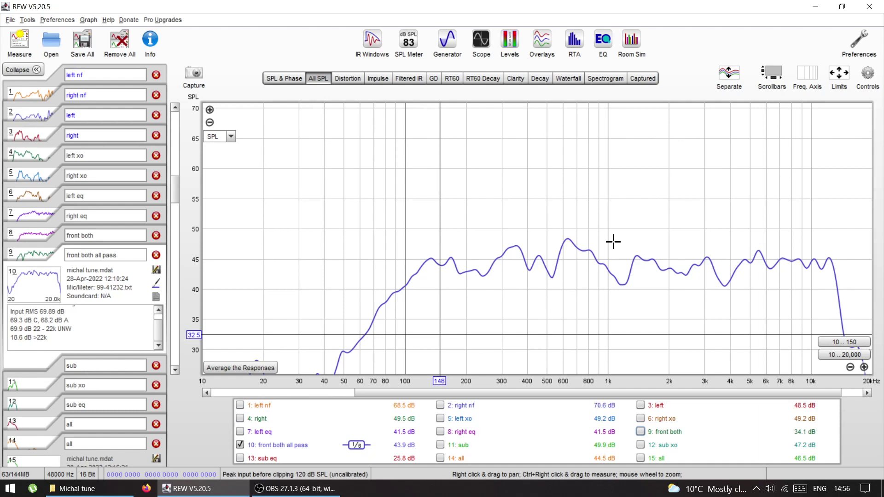
click(577, 267)
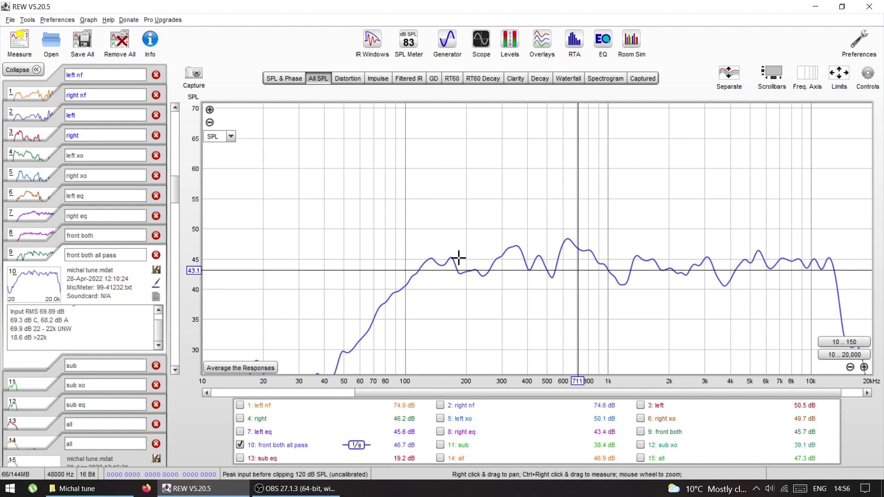
click(549, 261)
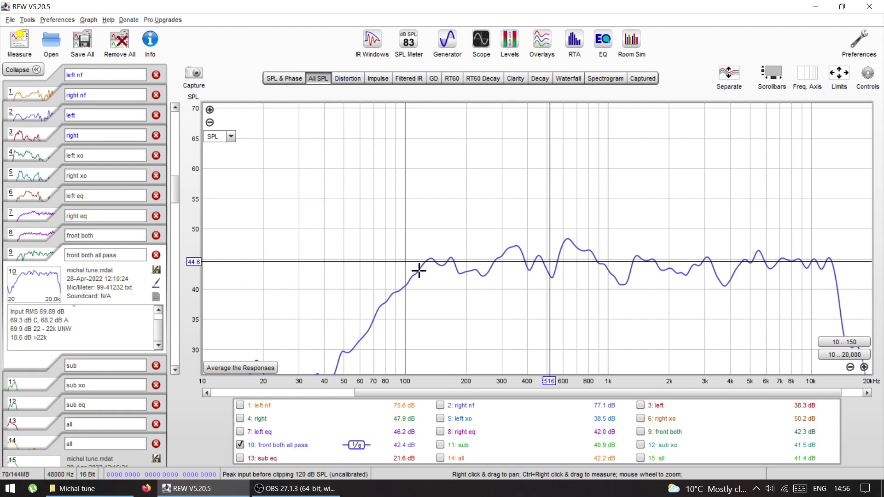
Add the sub trace to front both all pass and examine the sub's peak near 50 Hz
click(440, 445)
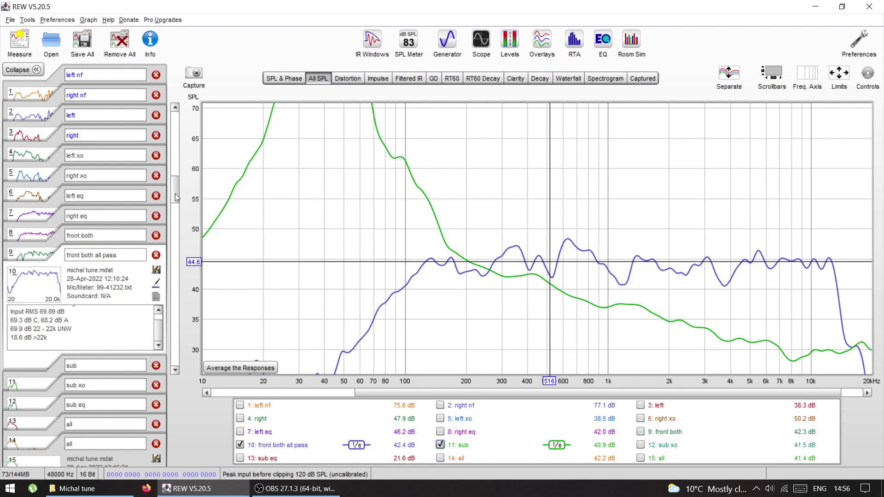
drag(175, 194, 176, 185)
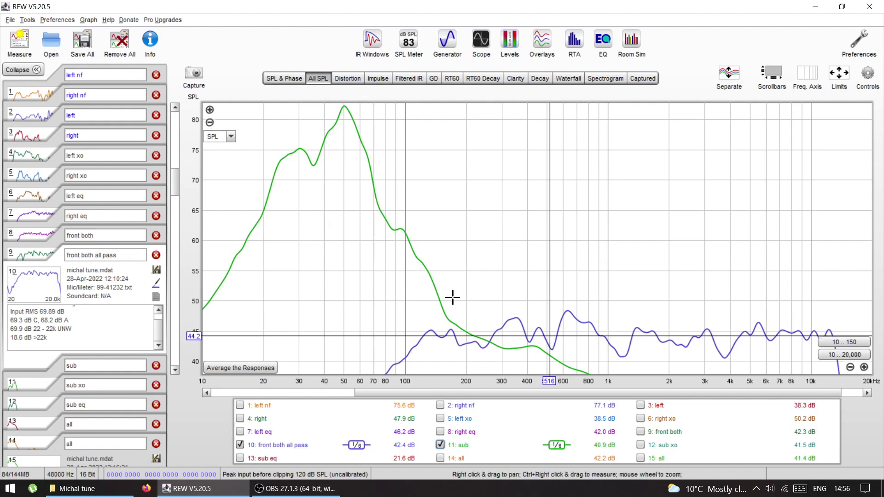
click(345, 155)
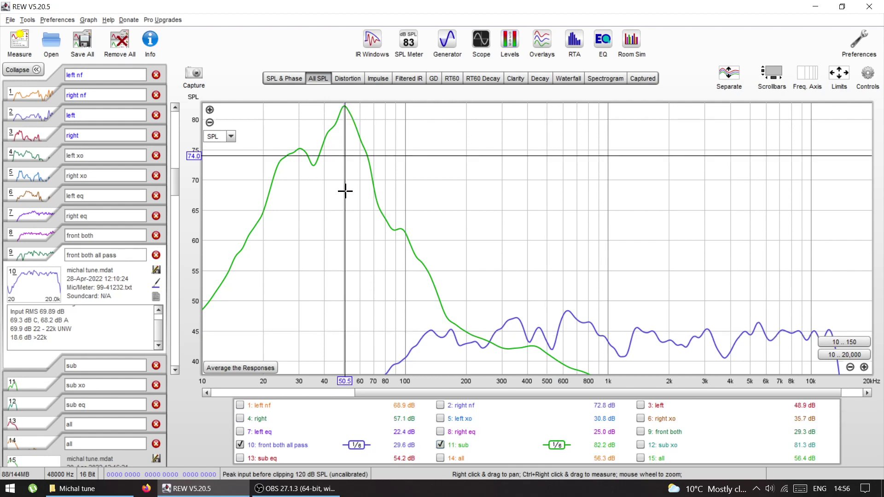
Replace the sub trace with sub xo, compare it with sub eq, and leave only sub eq and front both all pass displayed
click(643, 445)
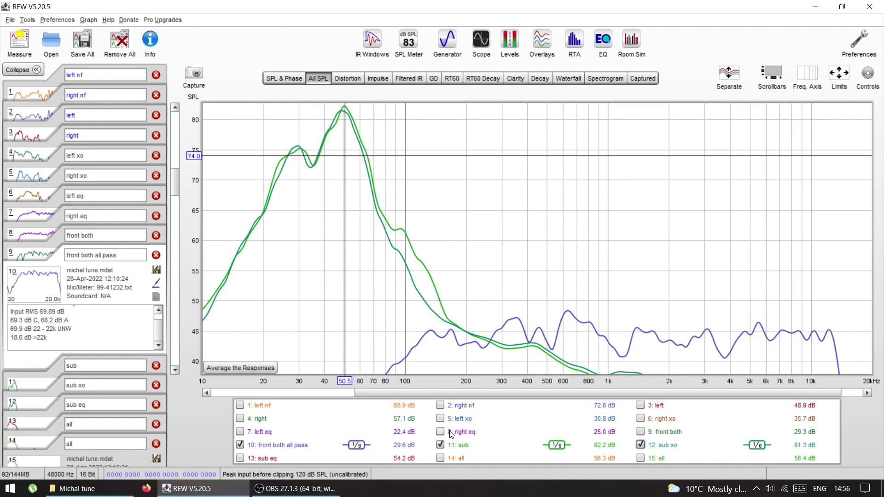
click(441, 445)
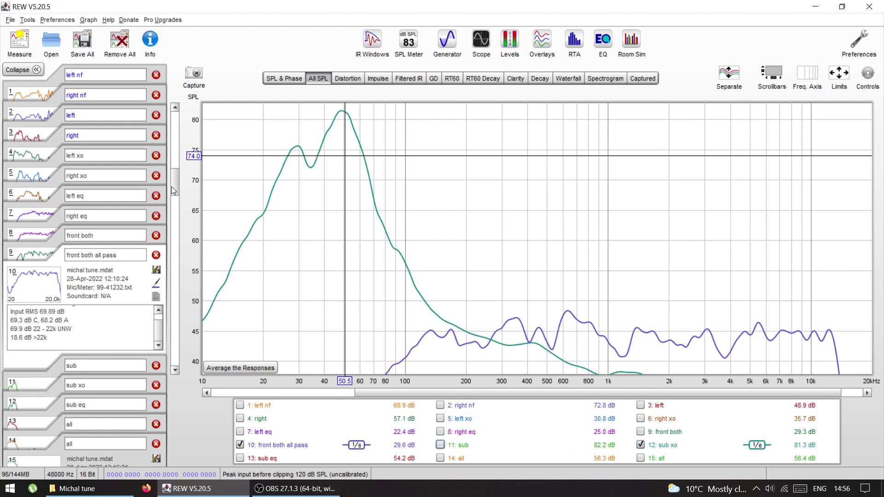
click(240, 458)
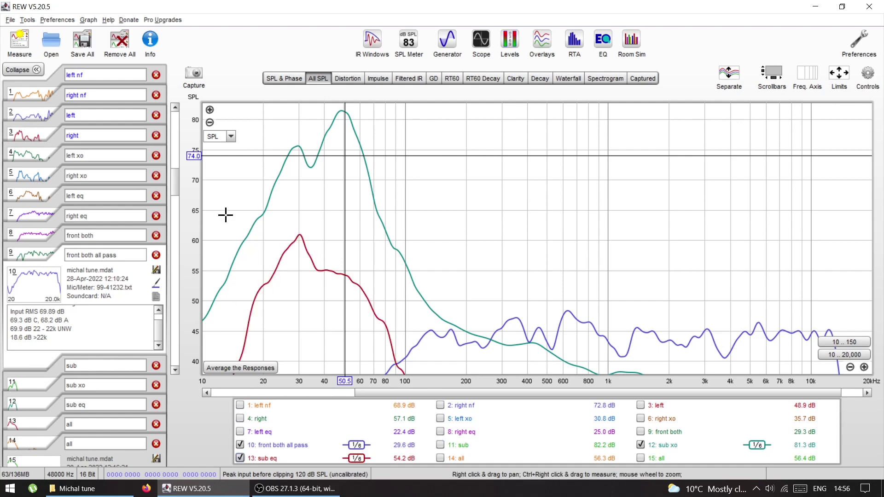
mouse_move(176, 182)
mouse_down()
mouse_move(176, 192)
mouse_move(172, 175)
mouse_up()
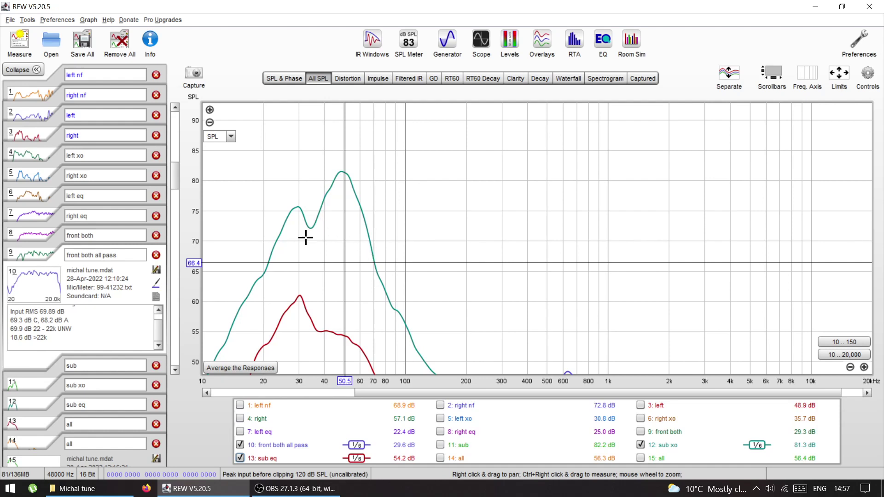
drag(175, 182, 175, 196)
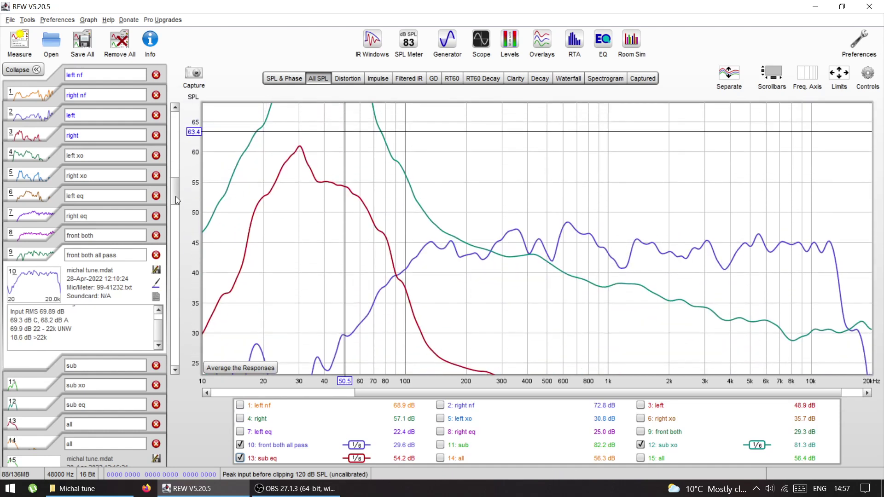
click(640, 445)
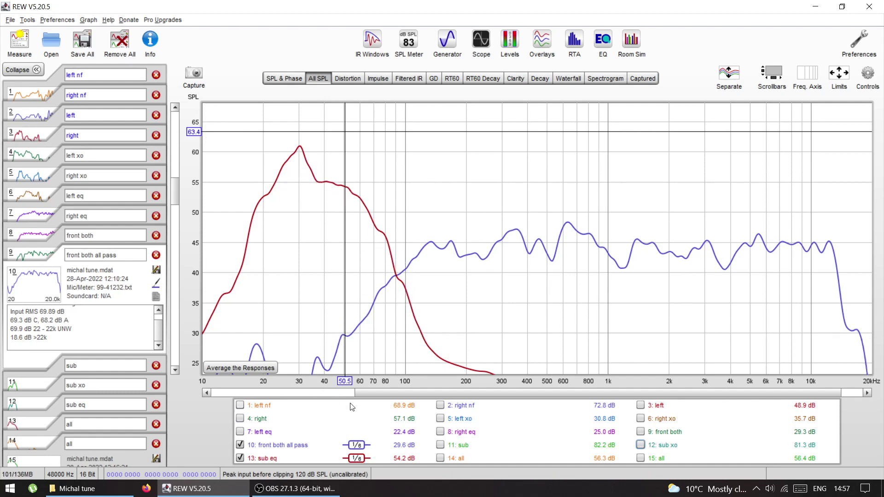
Overlay trace 14 (all) on sub eq and front both all pass, and hide those two traces
click(440, 458)
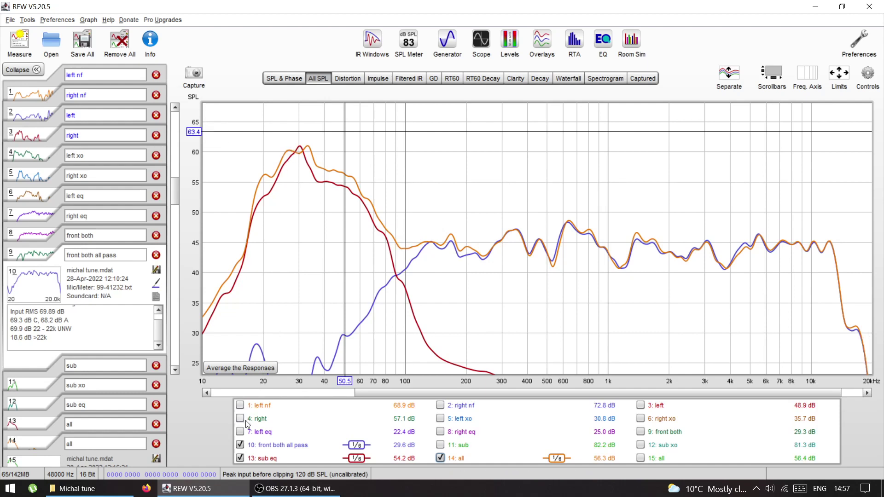
click(240, 445)
click(240, 458)
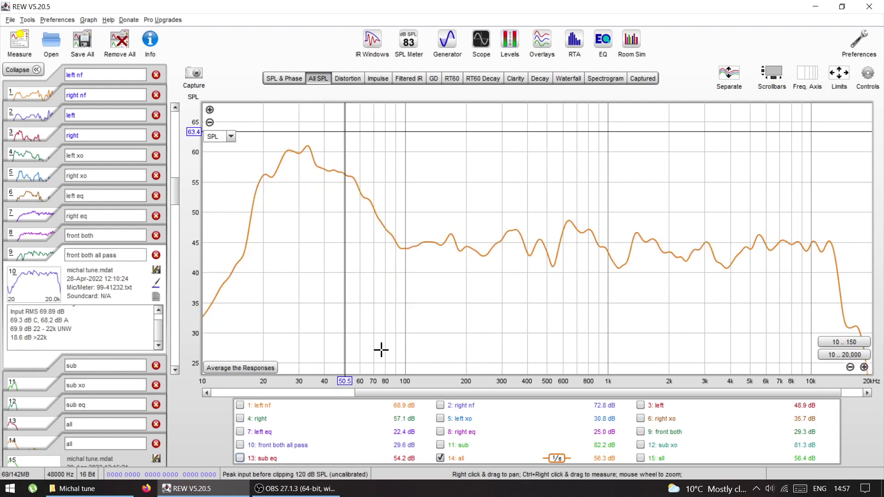
Compare trace 15 (all) with trace 14, hide trace 14, and inspect trace 15 at about 3.1 kHz and from the treble down to 653 Hz
click(640, 458)
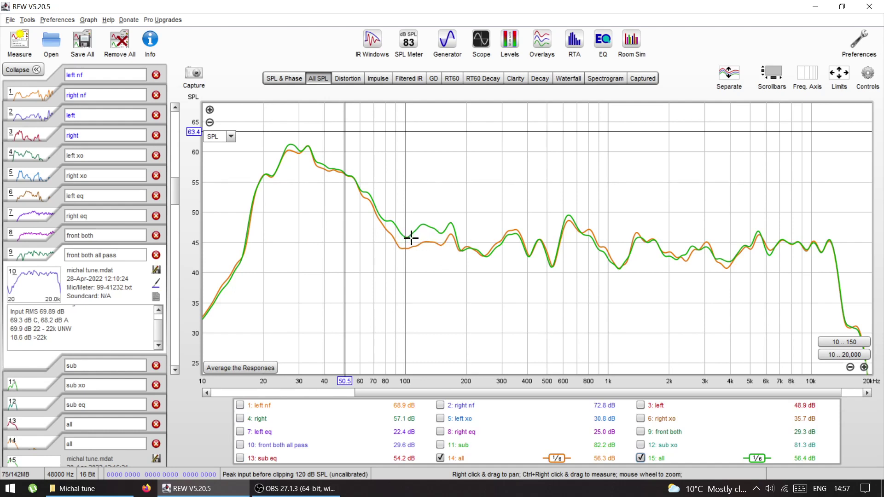
click(440, 459)
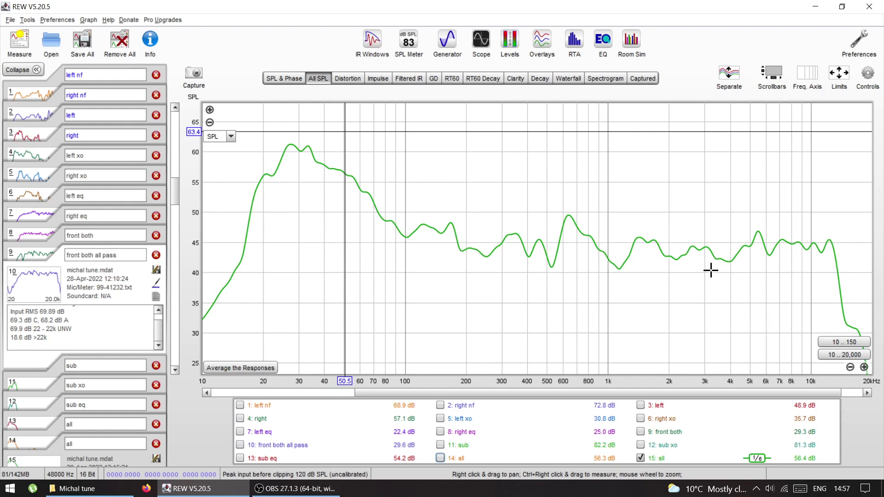
click(707, 254)
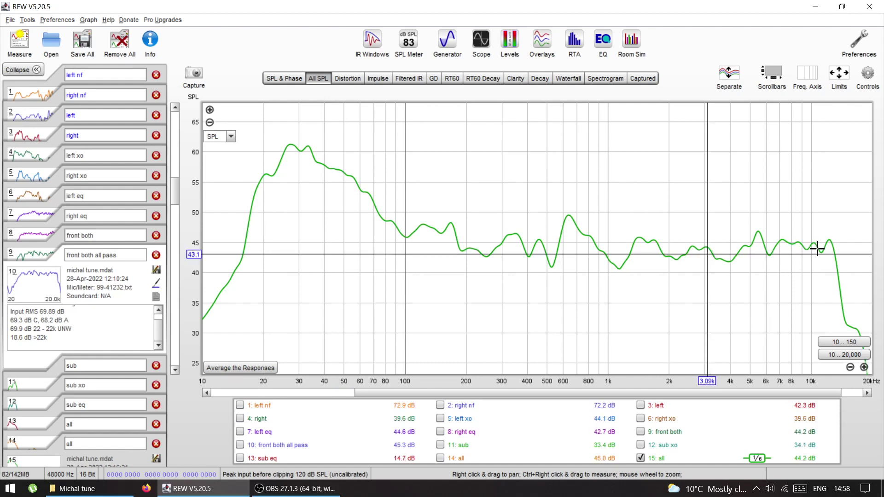
click(803, 244)
drag(799, 245, 570, 241)
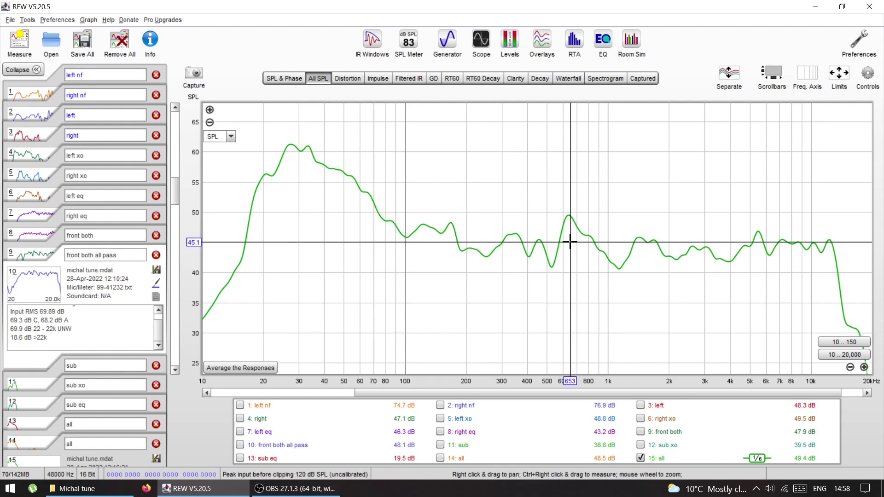
Inspect trace 15 (all) at its midrange peak near 636 Hz, its bass peak near 26 Hz, and the low end down to about 15 Hz
click(568, 215)
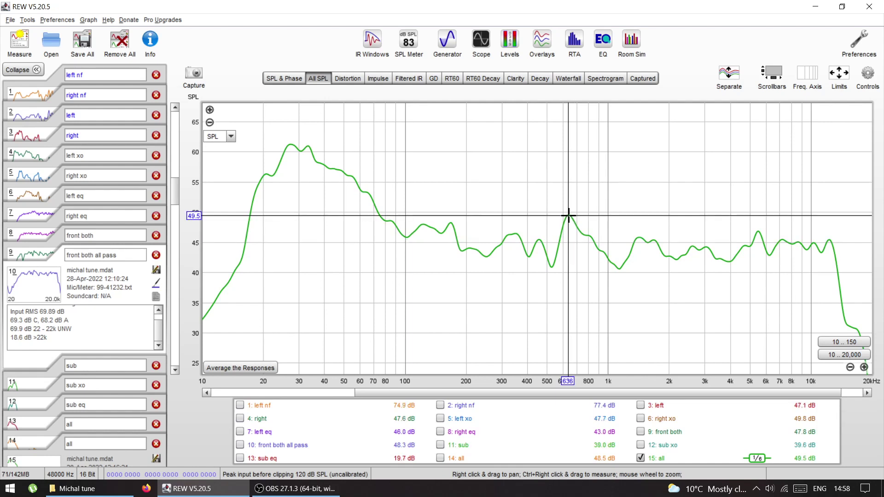
drag(550, 265, 570, 246)
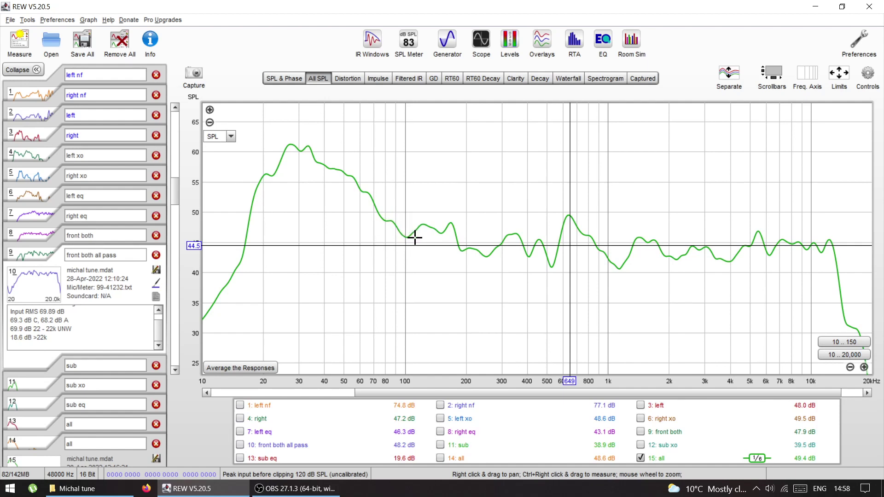
click(283, 151)
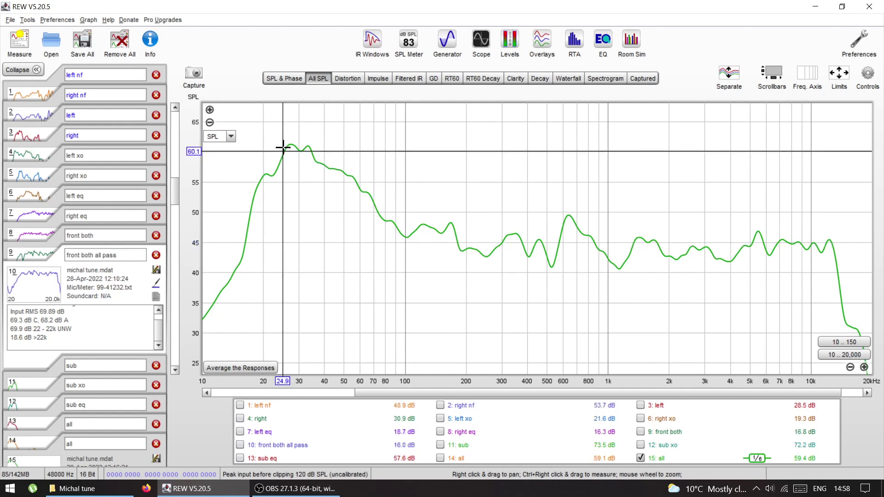
drag(283, 151, 286, 145)
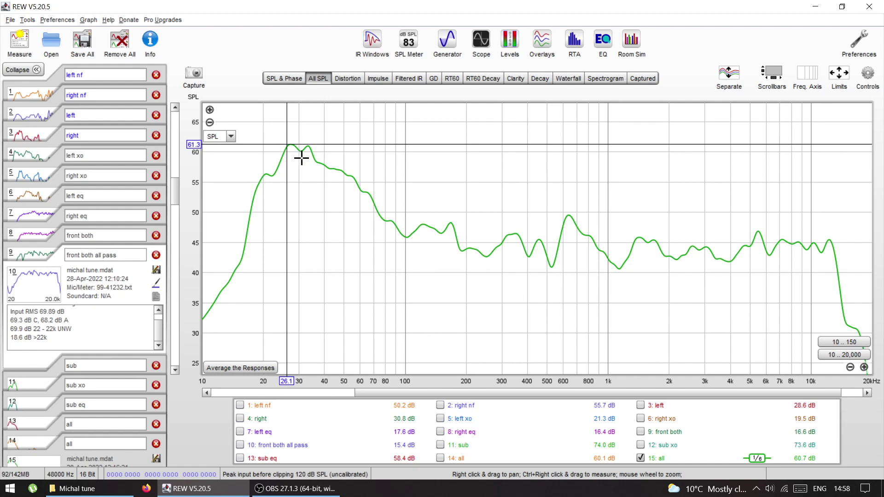
click(496, 310)
click(330, 307)
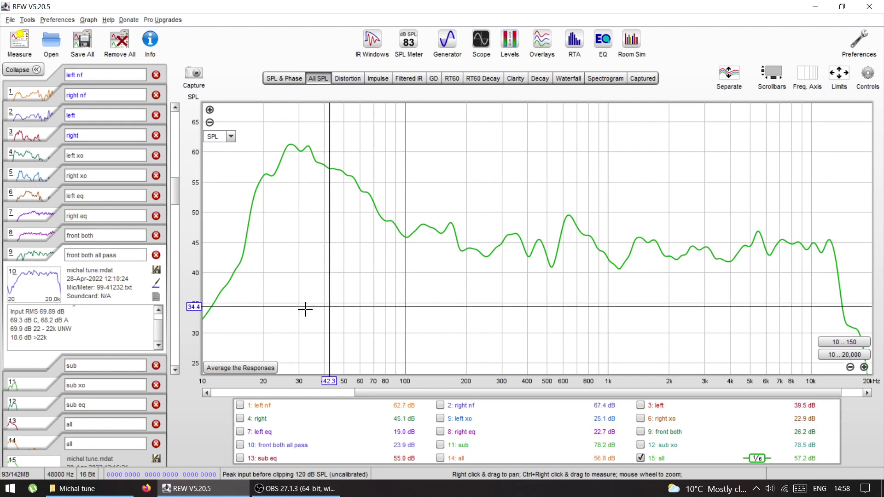
click(236, 318)
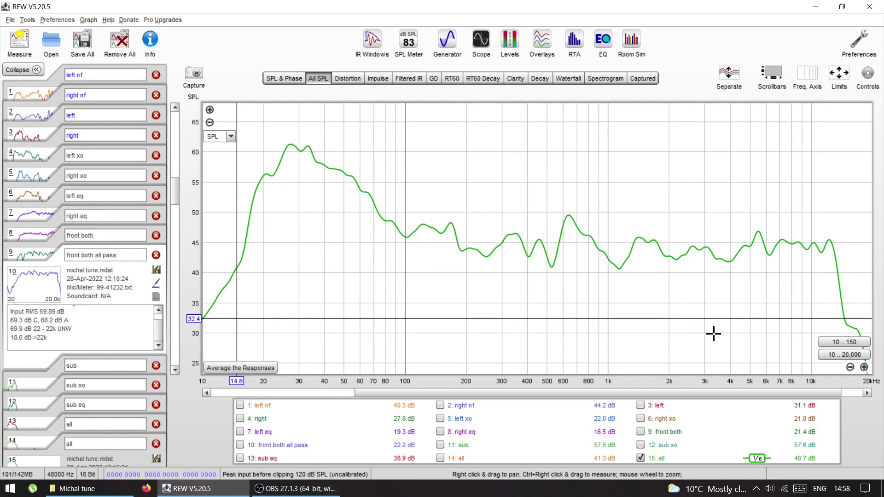
Examine the dip in trace 15 (all) near 1.17 kHz and temporarily overlay the right trace for comparison
click(626, 249)
drag(626, 248, 621, 246)
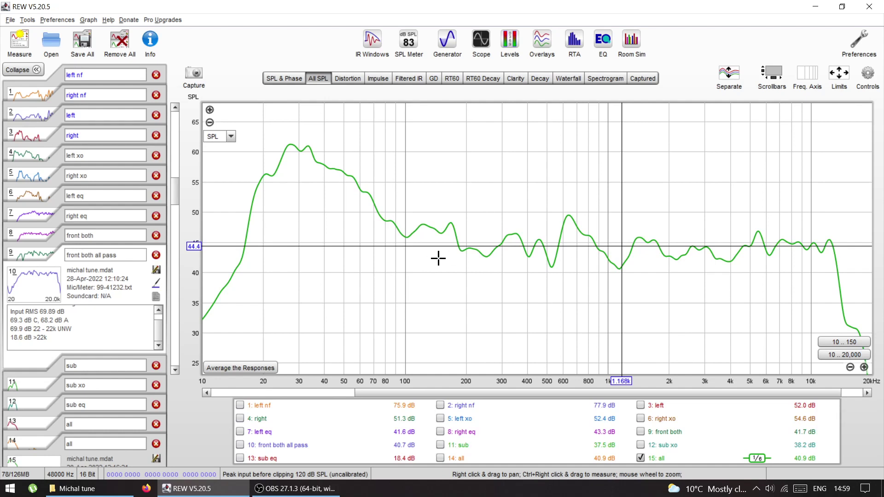
click(240, 419)
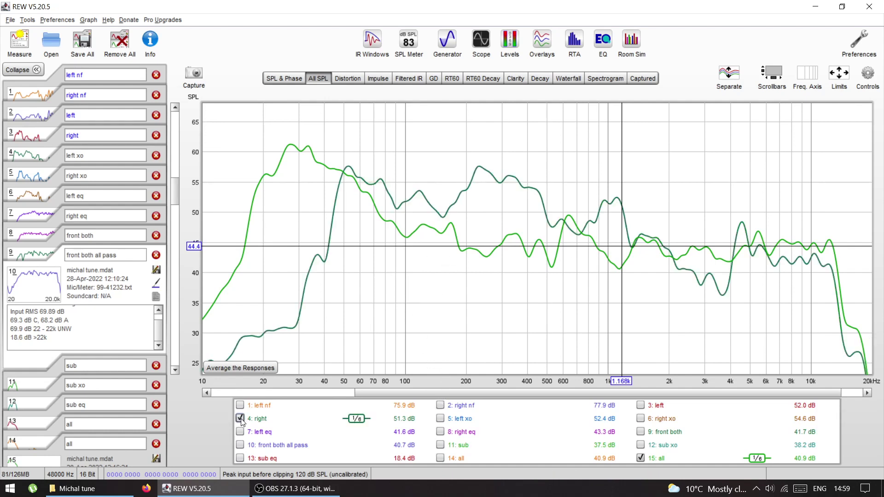
click(240, 418)
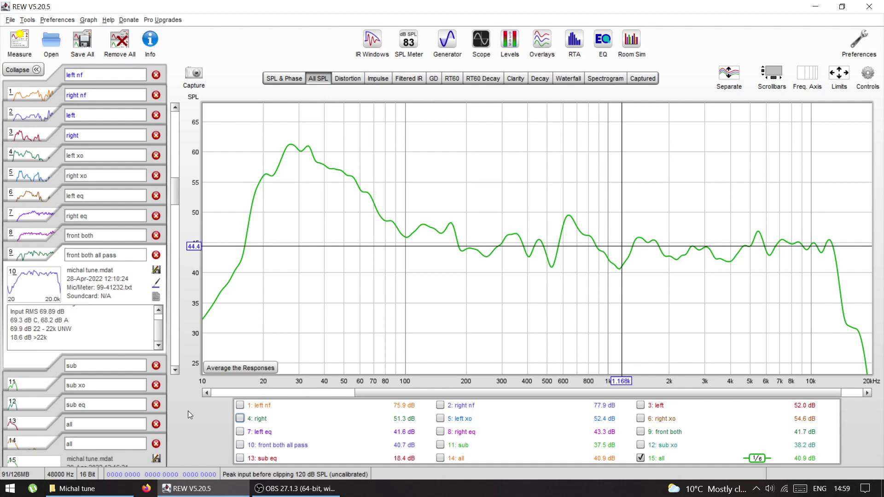
click(325, 327)
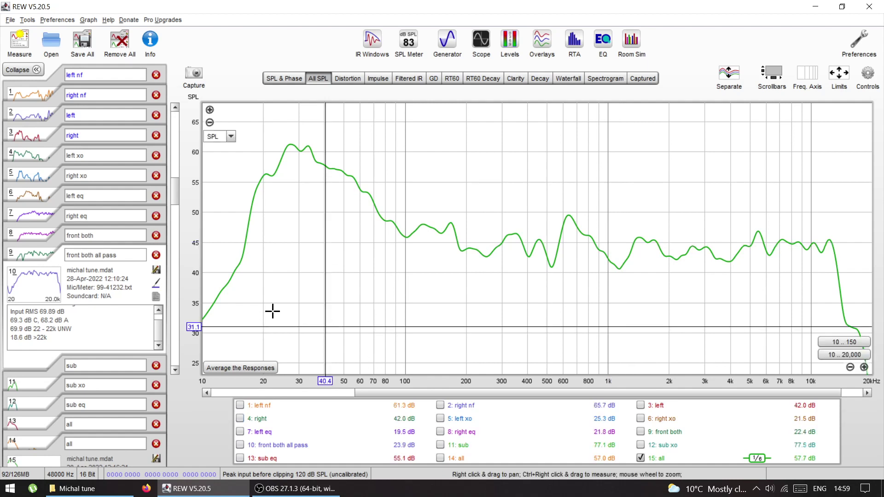
click(211, 273)
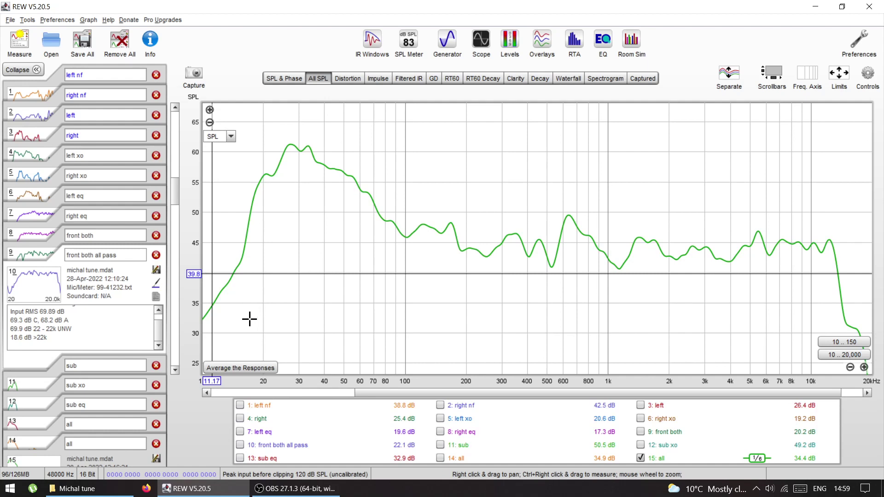
click(230, 339)
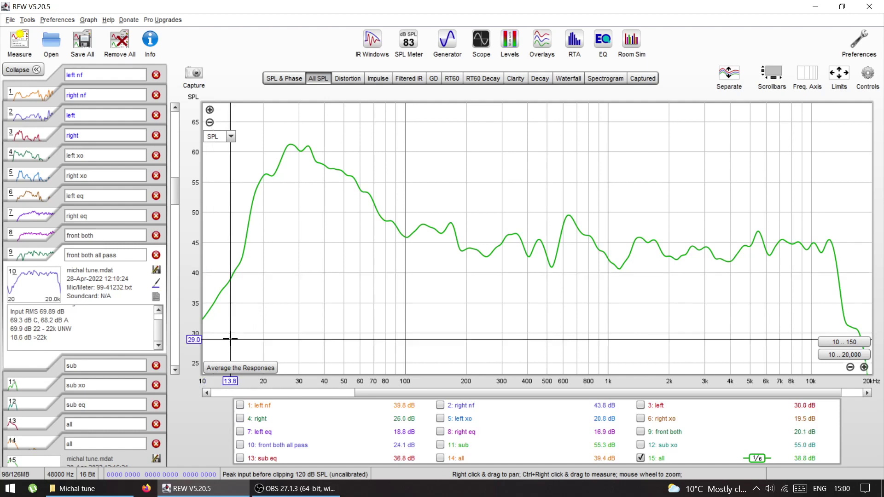